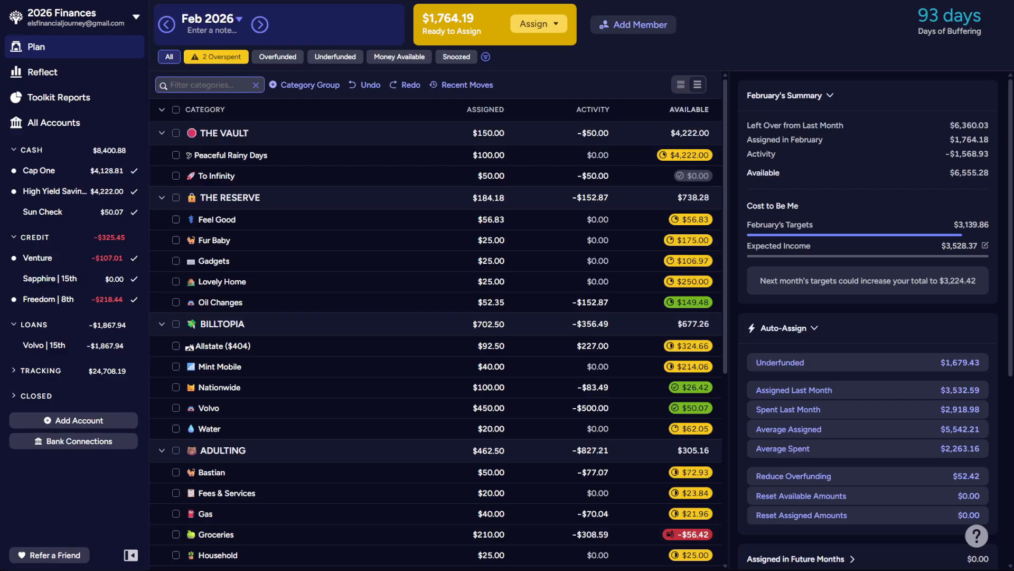
- Approve the matched High Yield Savings transfer in the Cap One account and reconcile the account against its bank balance
left_click(53, 177)
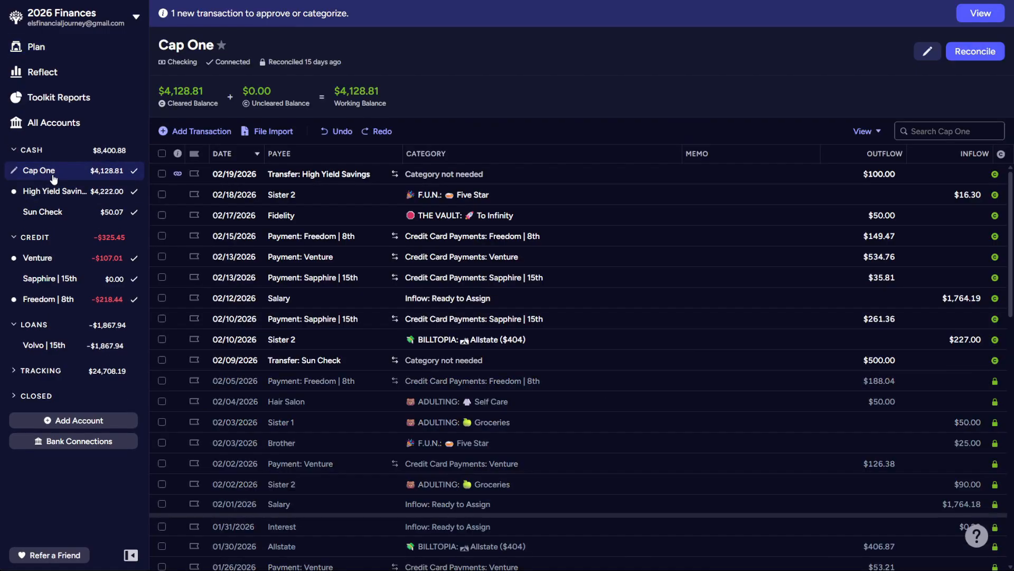
left_click(177, 174)
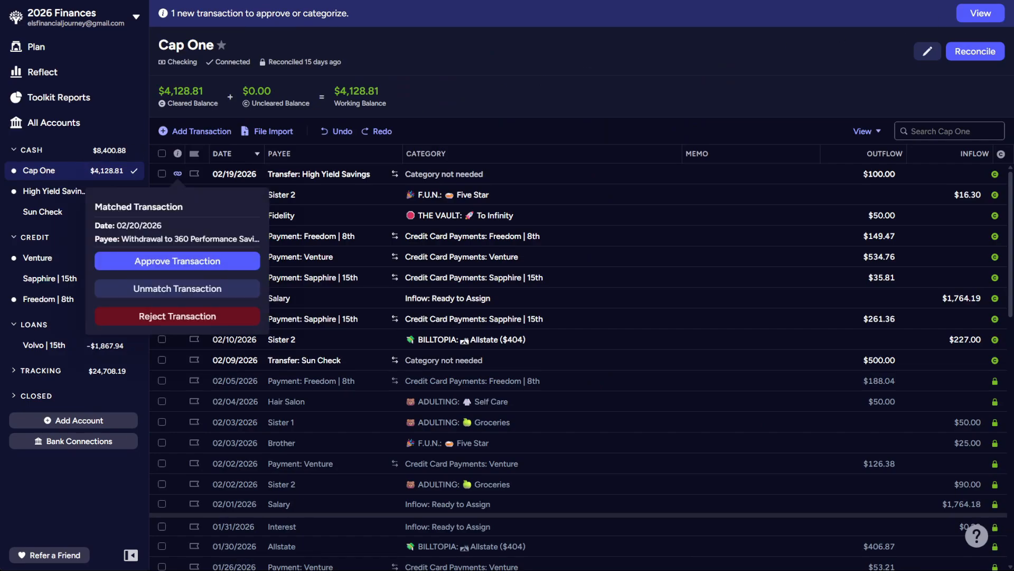
left_click(203, 263)
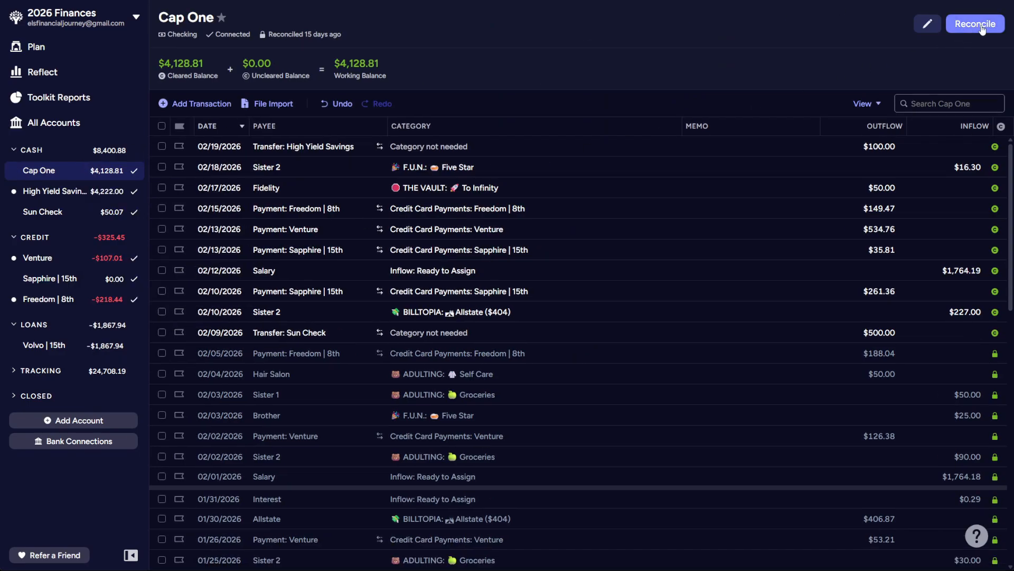
left_click(975, 24)
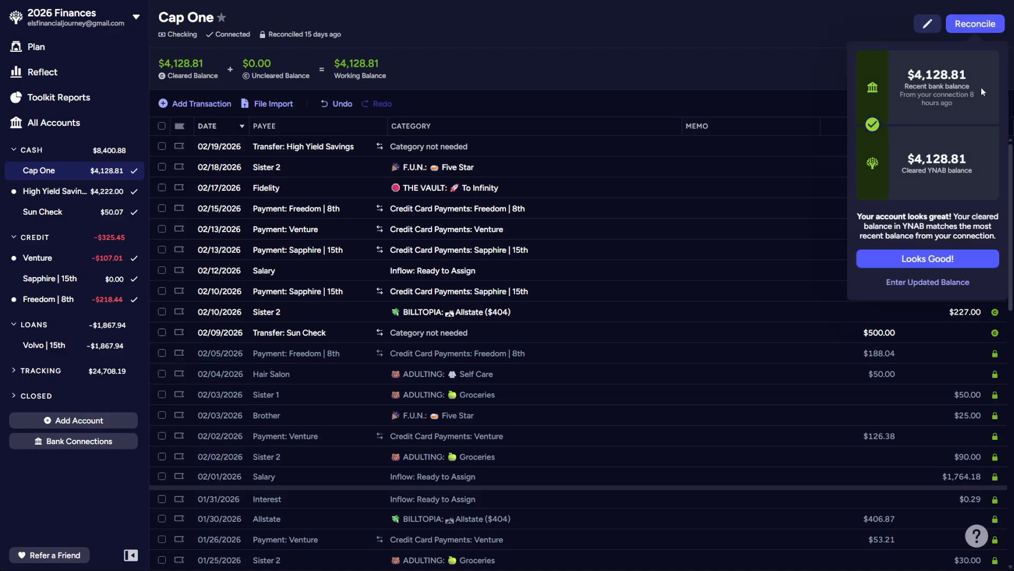
left_click(943, 263)
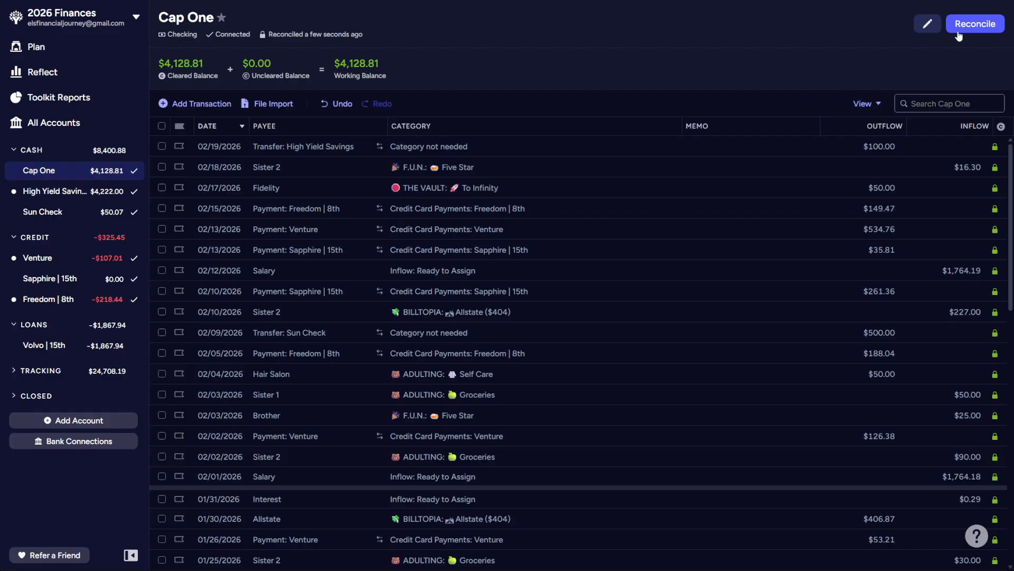
- Hide reconciled transactions in the account register's view options
left_click(867, 104)
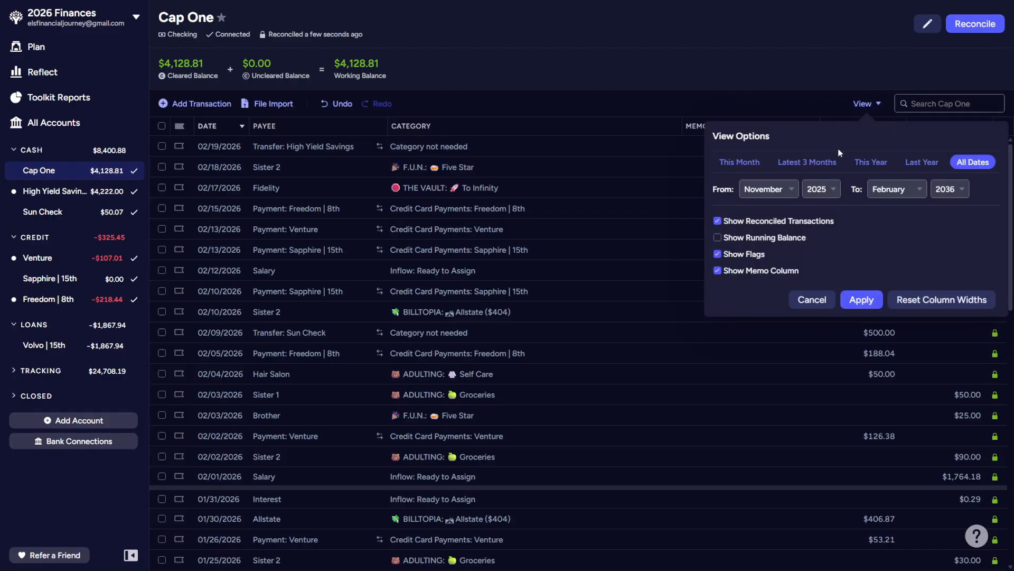
left_click(792, 223)
left_click(863, 301)
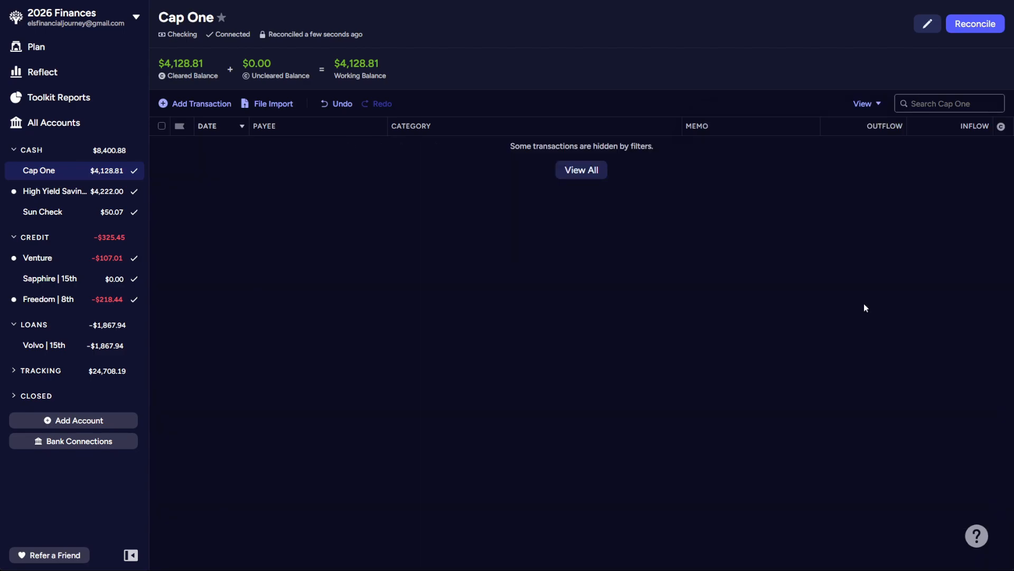
- Approve the matched Cap One transfer in the High Yield Savings account and reconcile that account
left_click(82, 193)
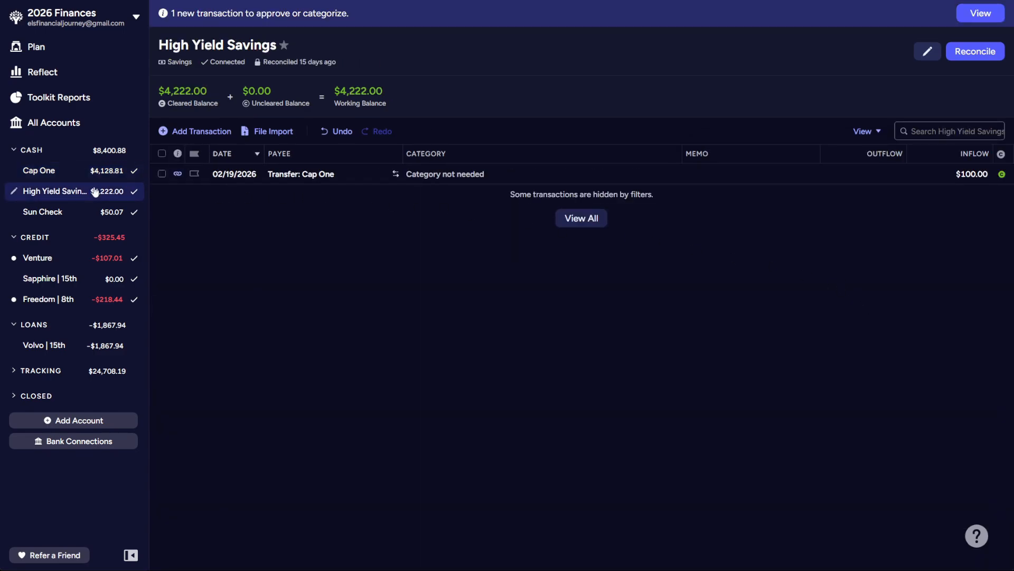
left_click(162, 153)
left_click(544, 528)
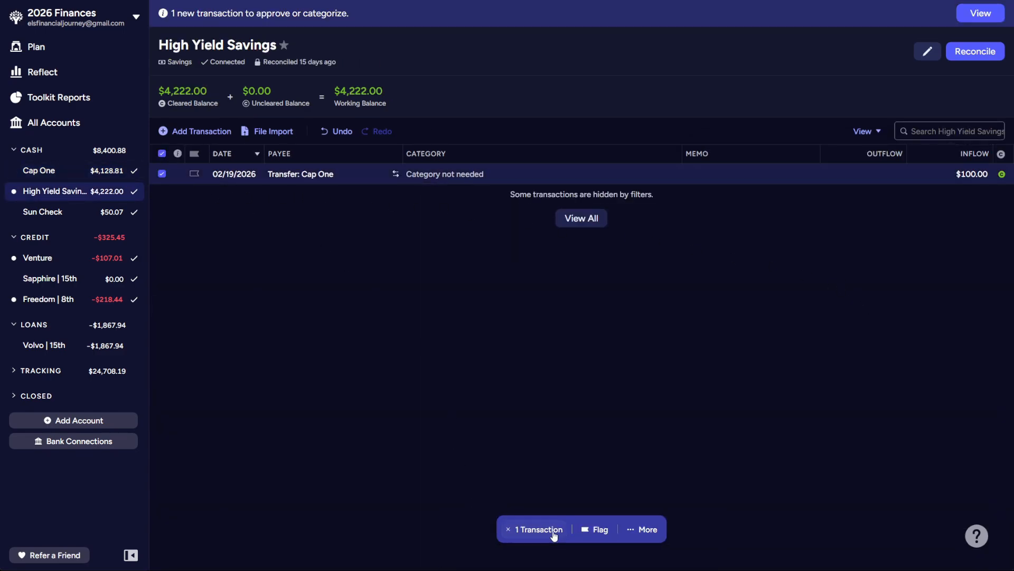
left_click(163, 129)
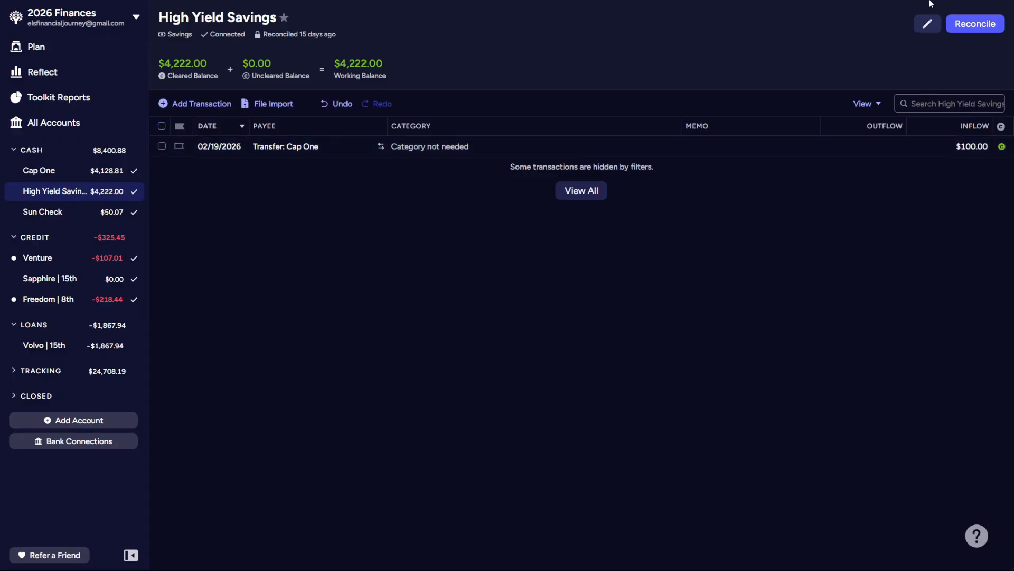
left_click(975, 23)
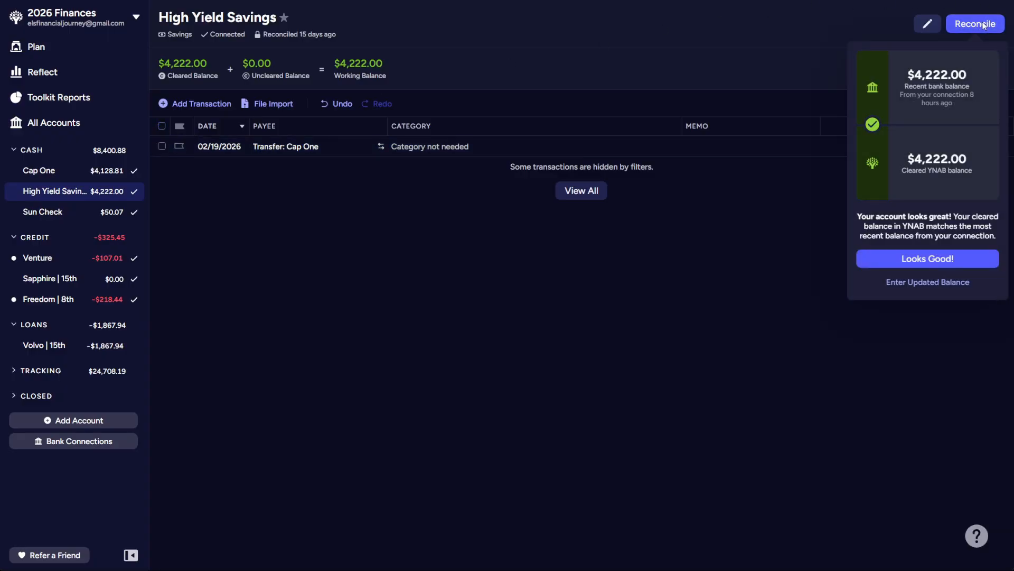
left_click(949, 261)
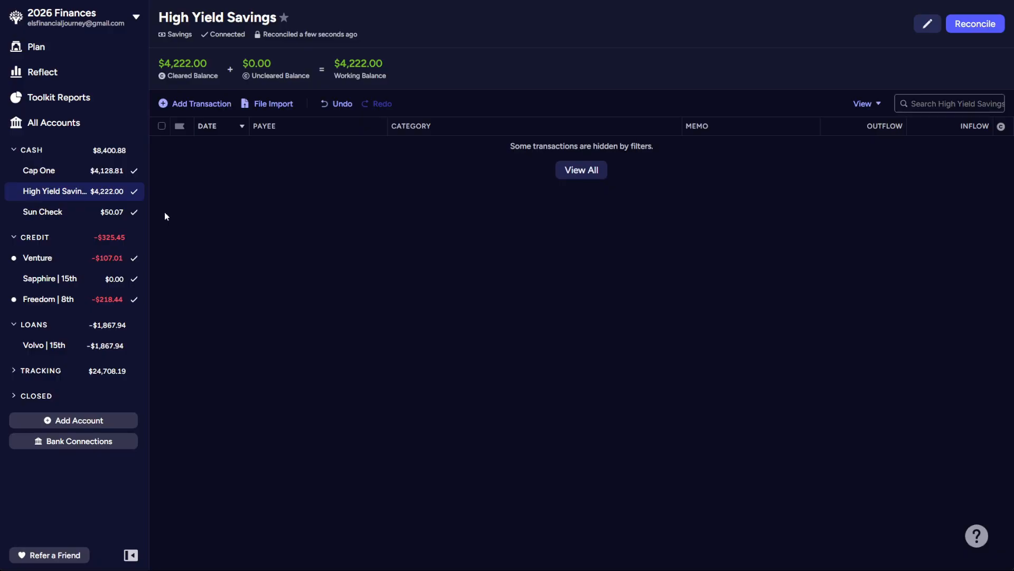
- Reconcile the Sun Check account against its bank balance
left_click(68, 213)
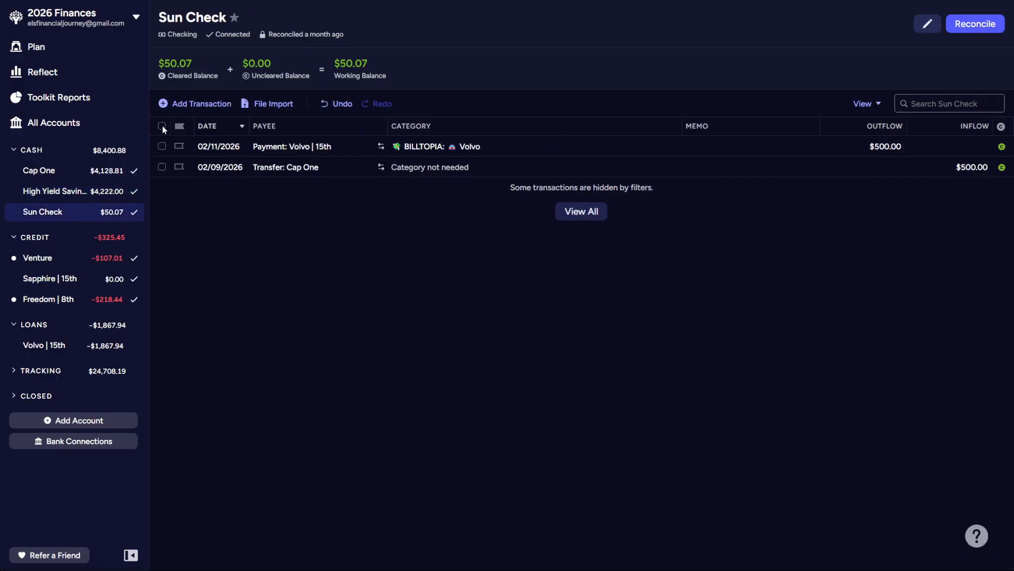
left_click(972, 26)
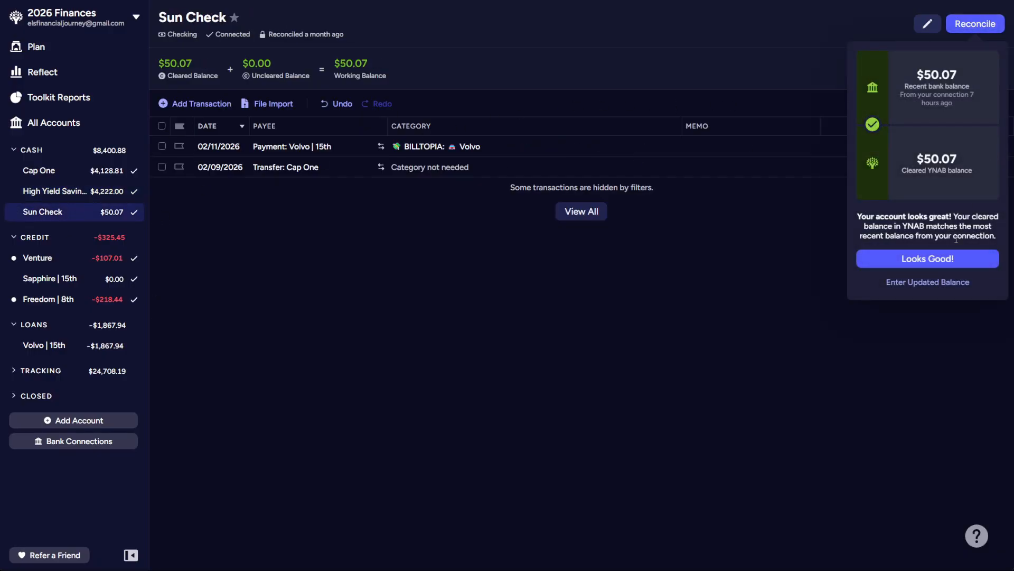
left_click(943, 263)
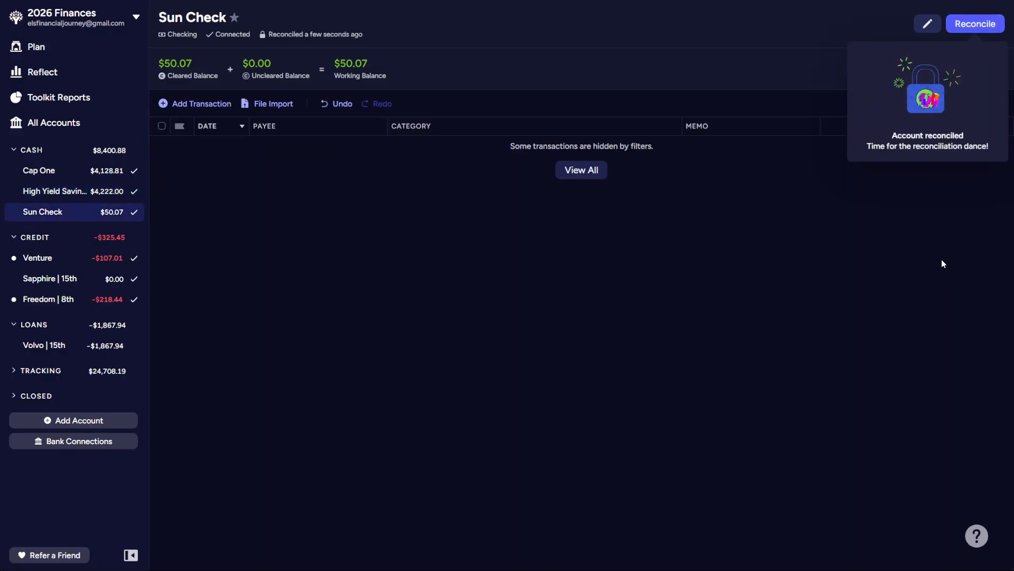
- Approve the matched Delivery - Grocery and Restaurant transactions in the Venture account, and clear the selection
left_click(40, 262)
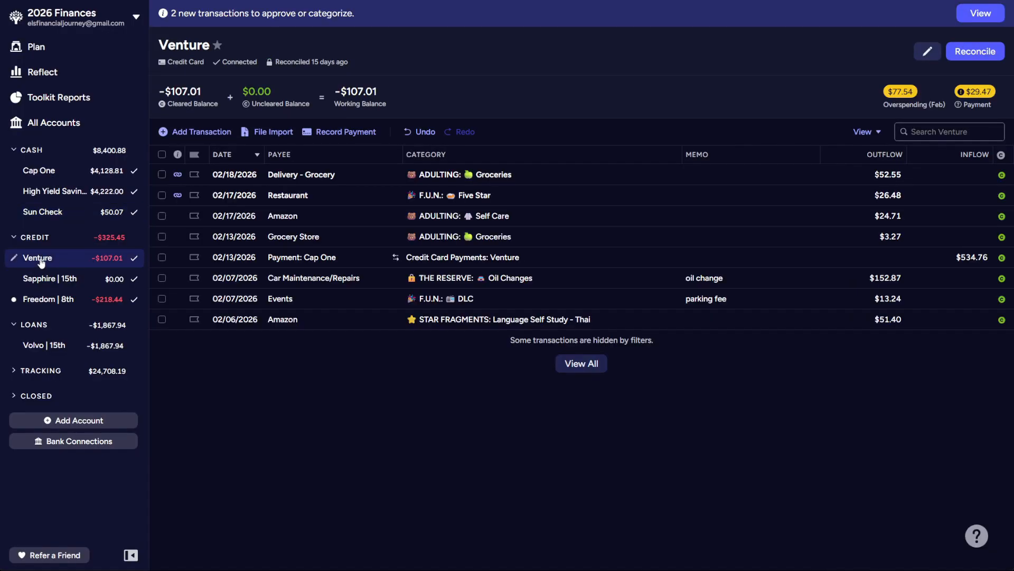
left_click(162, 195)
left_click(162, 175)
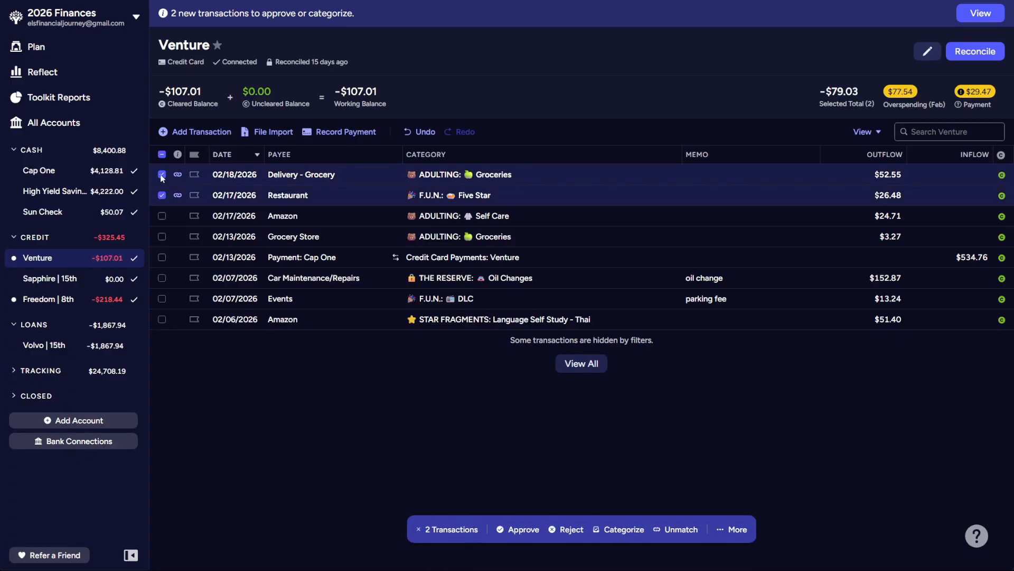
left_click(524, 529)
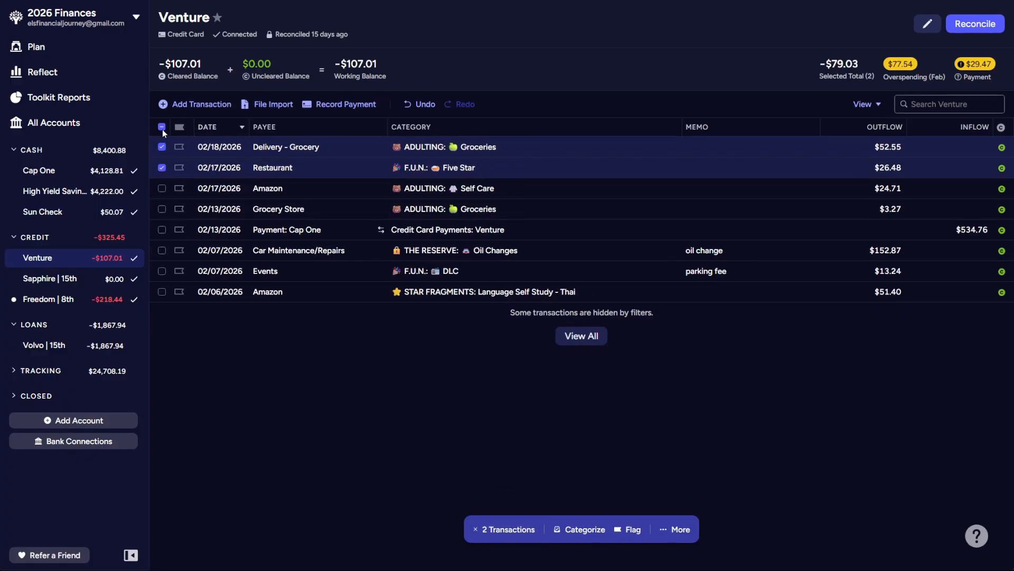
left_click(162, 127)
- Start a new Venture transaction dated 02/21/2026 with payee Gas Station and category Five Star
left_click(198, 104)
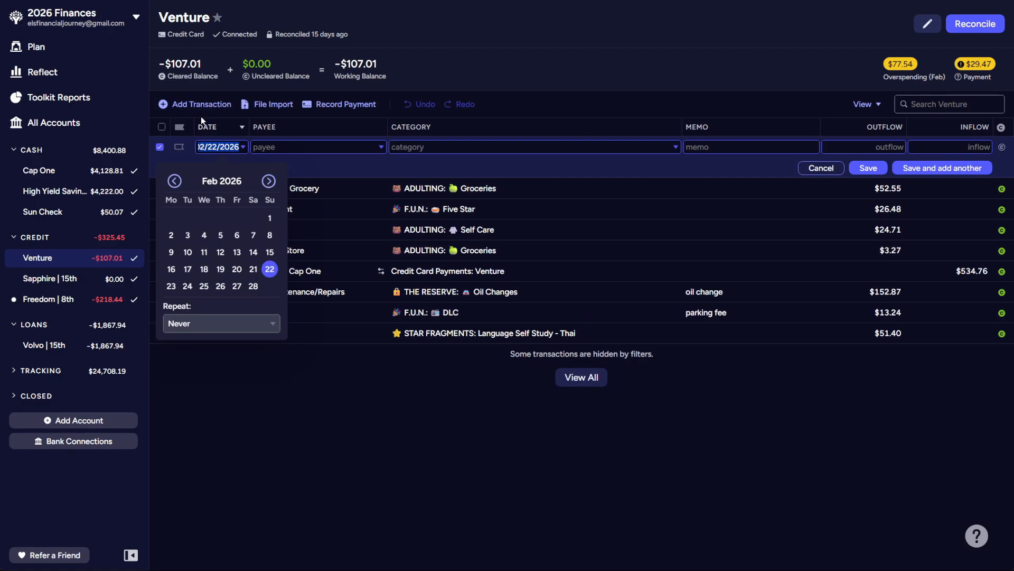
type("2/21")
key("Tab")
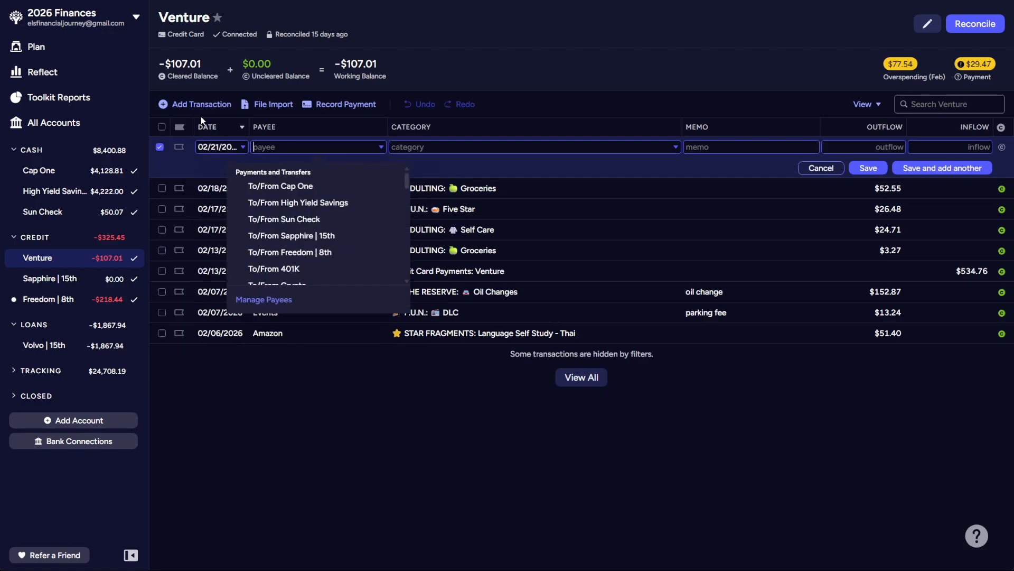
type("gas")
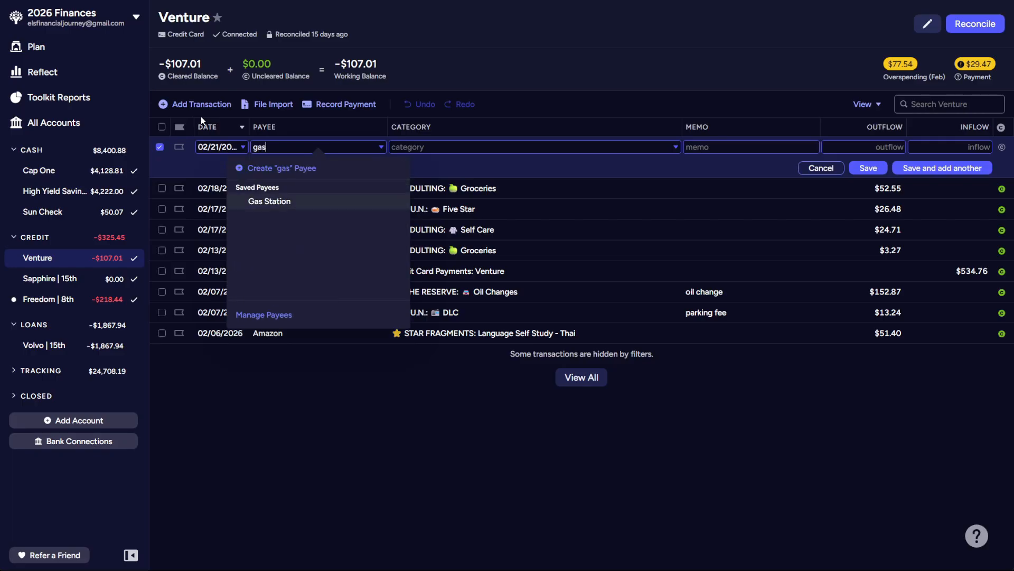
key("Tab")
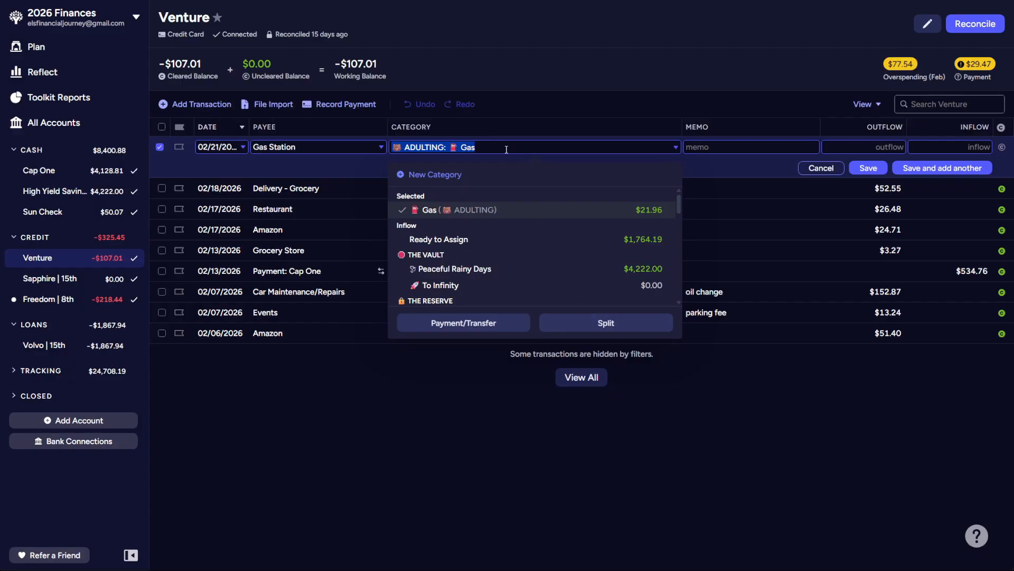
type("five")
key("Tab")
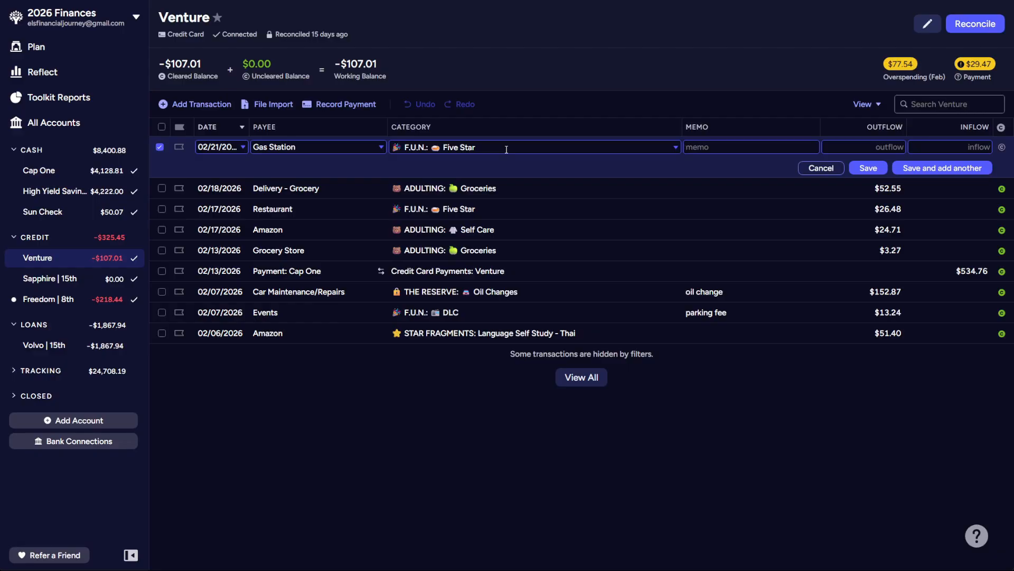
- Give the Five Star gas station transaction an outflow of 13.78, save it and begin another entry
key("Tab")
type("13.7485")
key("Delete")
key("Delete")
key("Delete")
type("8")
key("Tab")
key("Tab")
key("Tab")
key("Tab")
key("Return")
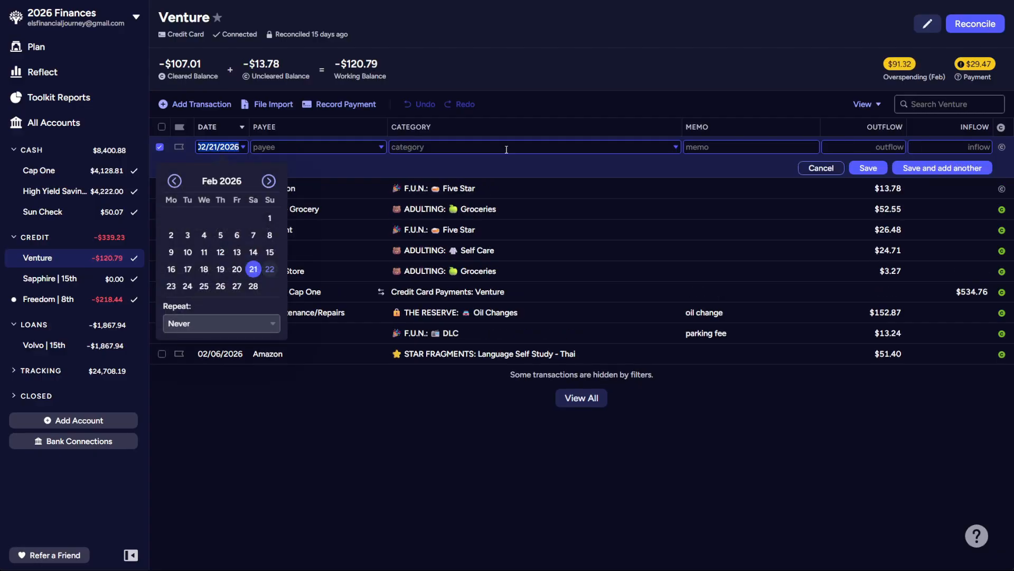
- Fill in the new Venture transaction with date 02/22/2026, payee Gas Station and category Gas
type("2/22")
key("Tab")
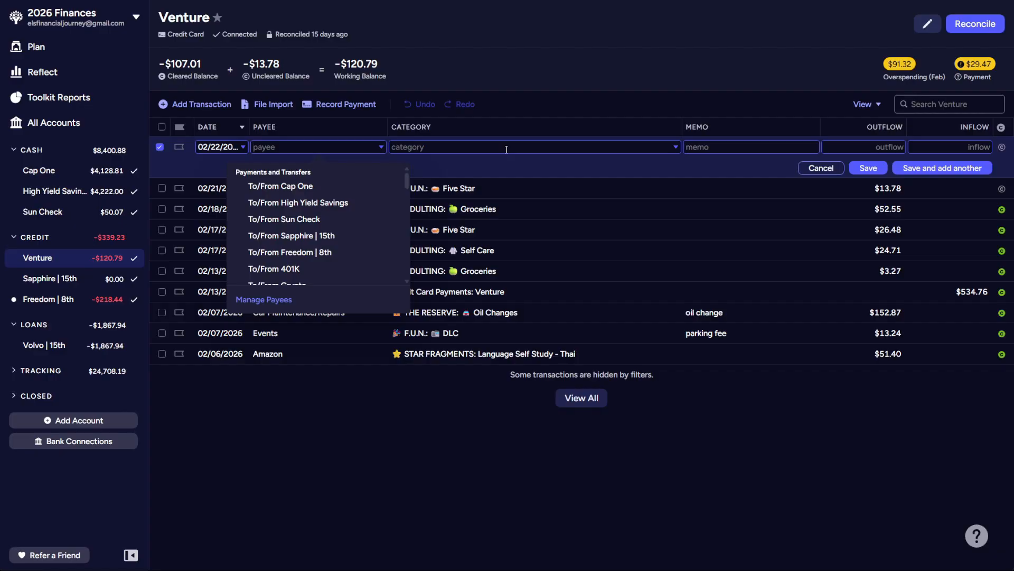
type("gas")
key("Tab")
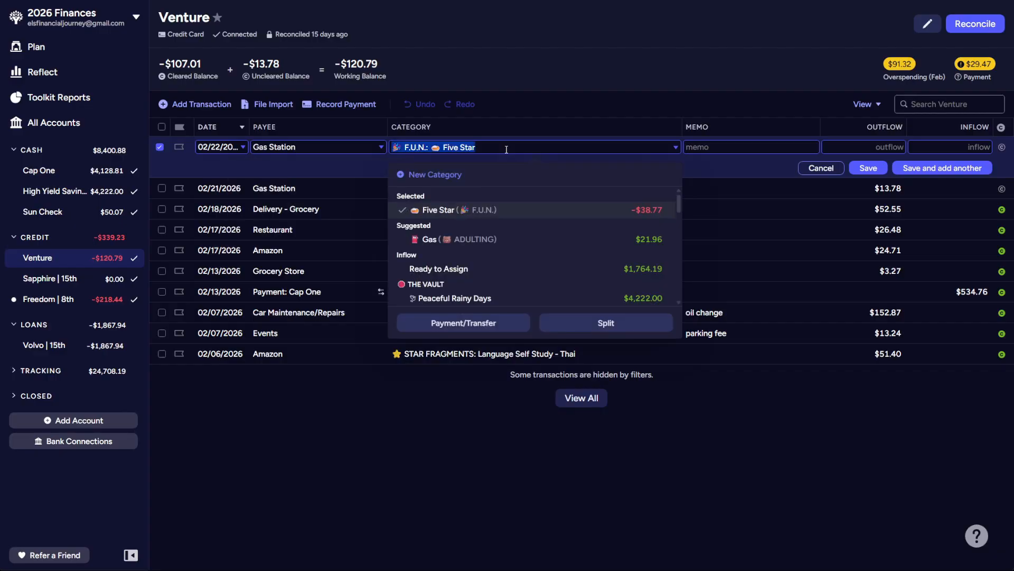
type("gas")
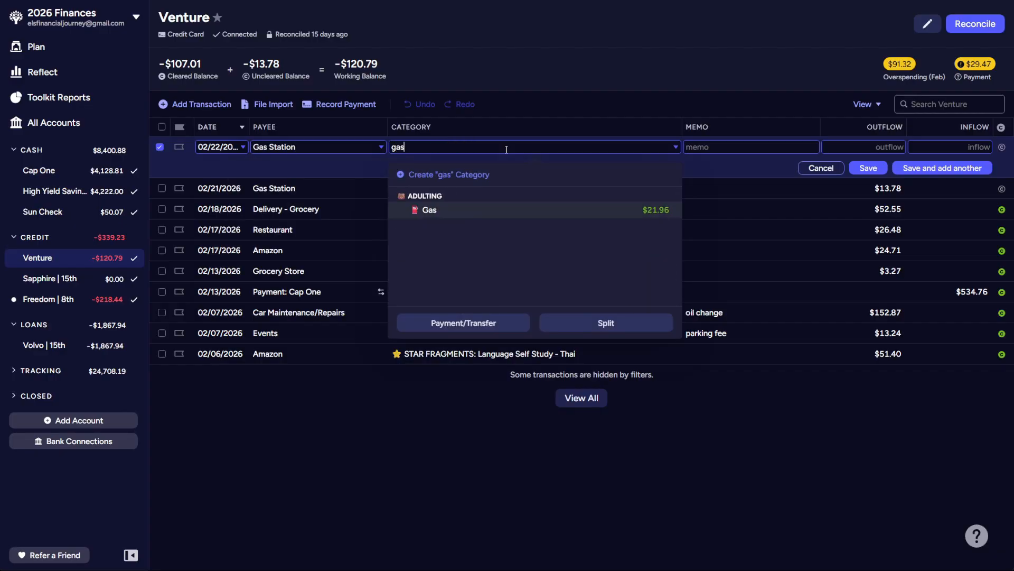
key("Tab")
- Enter an outflow of 15.00 for the Gas category transaction, save it and begin another entry
key("Tab")
type("15")
key("Tab")
key("Tab")
key("Tab")
key("Tab")
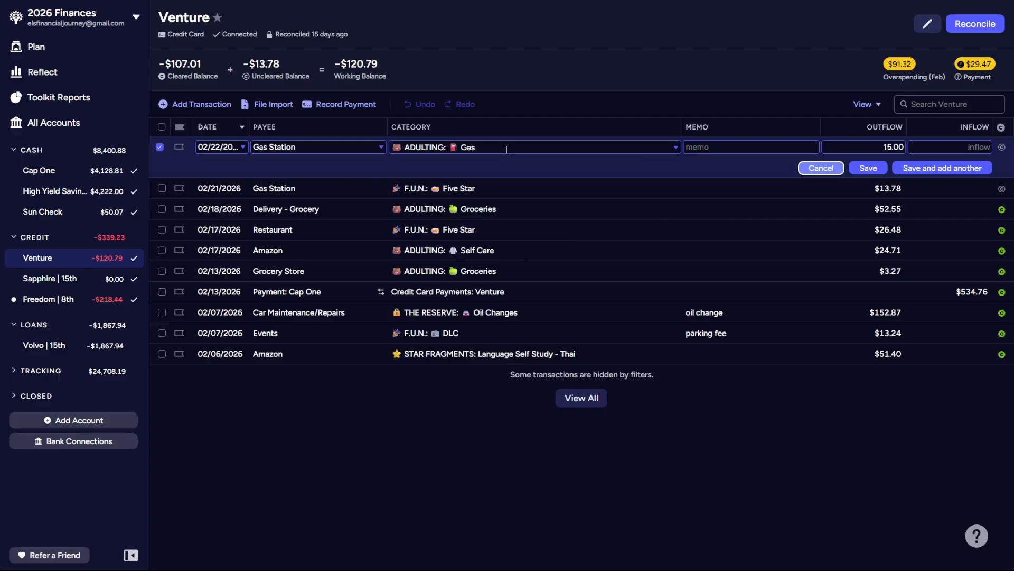
key("Return")
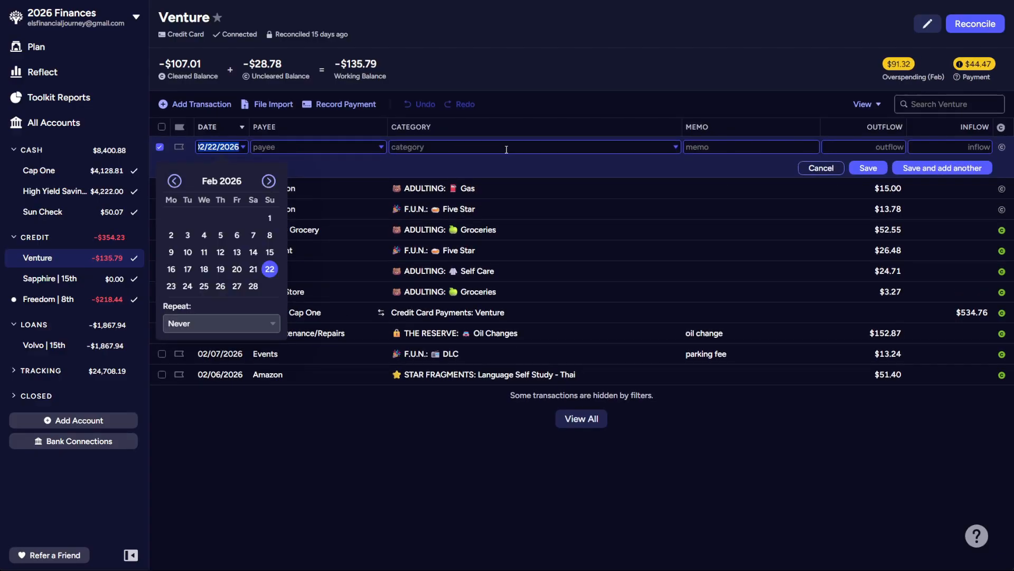
- Fill in the new entry with date 02/22/2026 and payee Superstore, and split it across multiple categories
key("Tab")
type("sue")
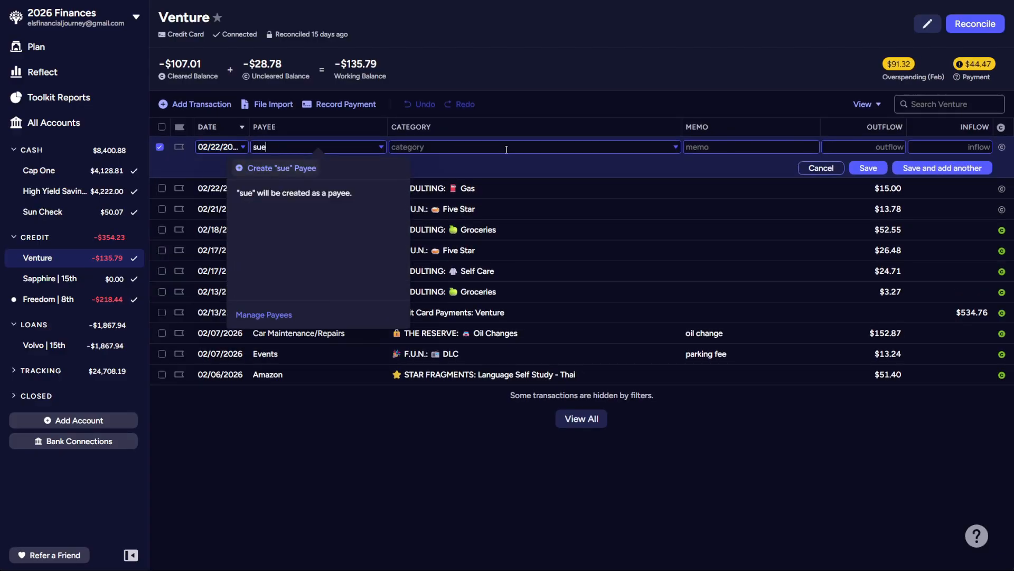
key("BackSpace")
type("pers")
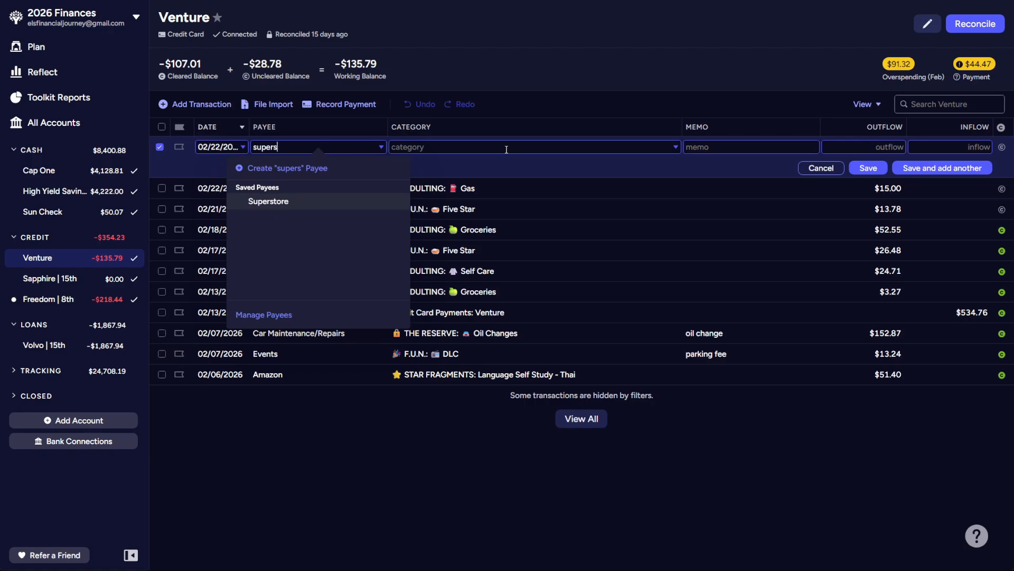
key("Tab")
key("Tab")
key("Tab")
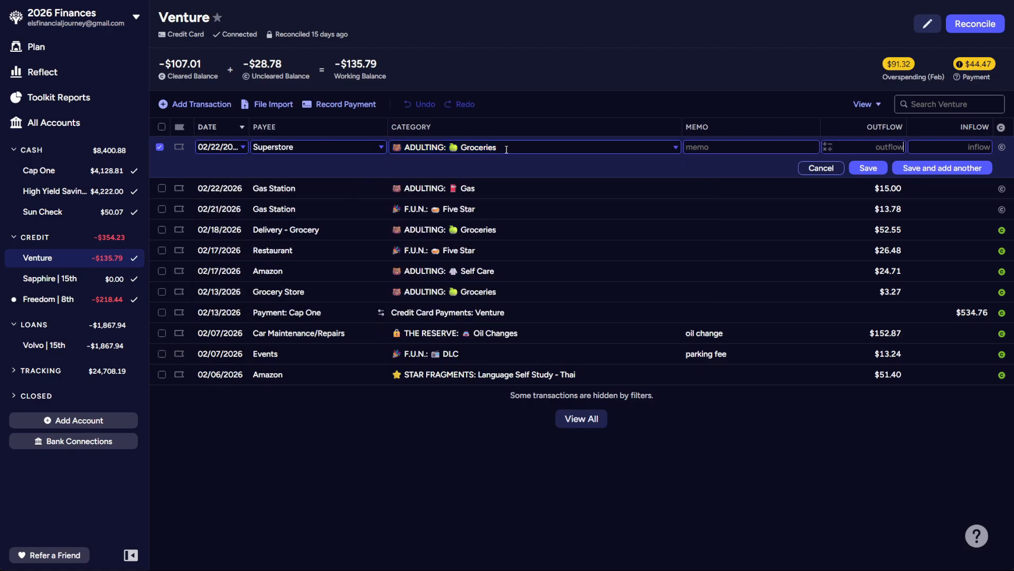
key("shift+Tab")
key("shift+Tab")
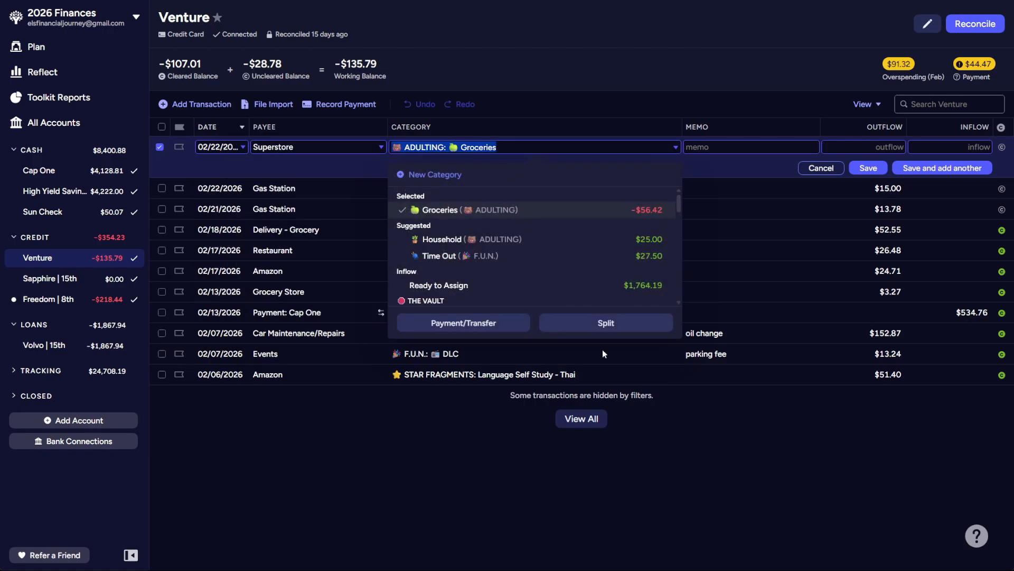
left_click(594, 311)
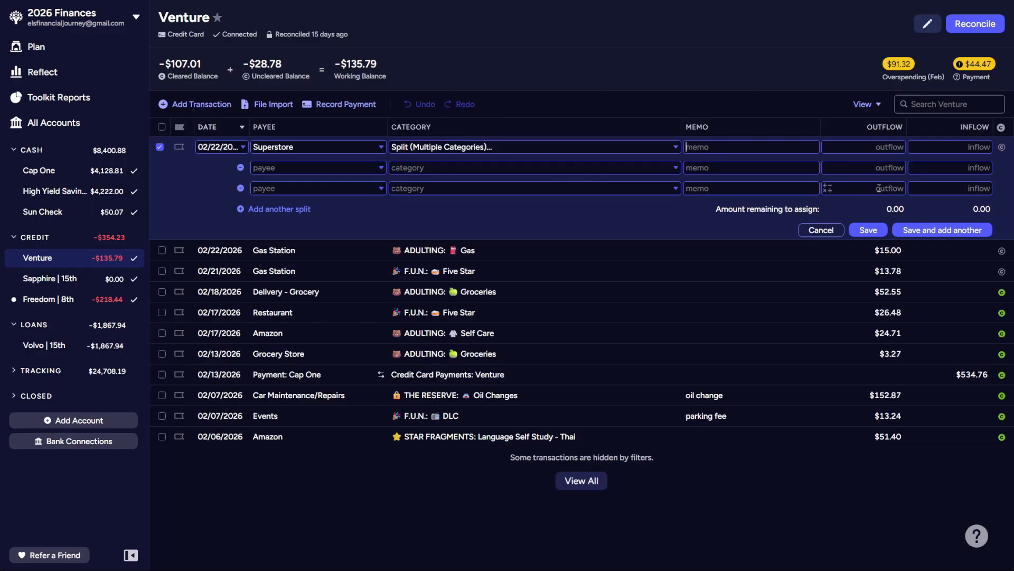
- Set the Superstore transaction's total outflow to 154.20 and assign 140.96 of it to Groceries in the first split line
type("154.20")
left_click(620, 166)
type("grocer")
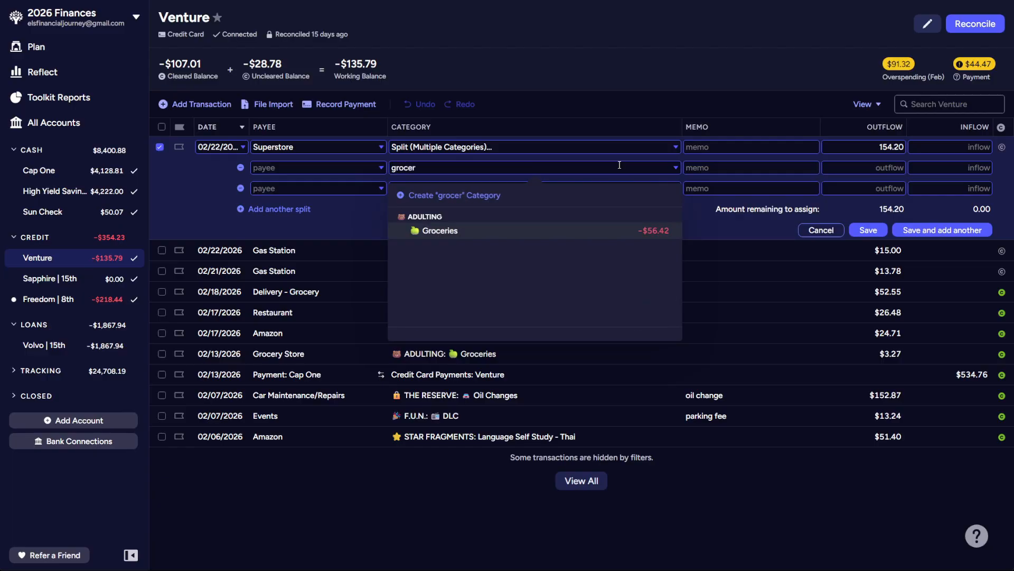
key("Return")
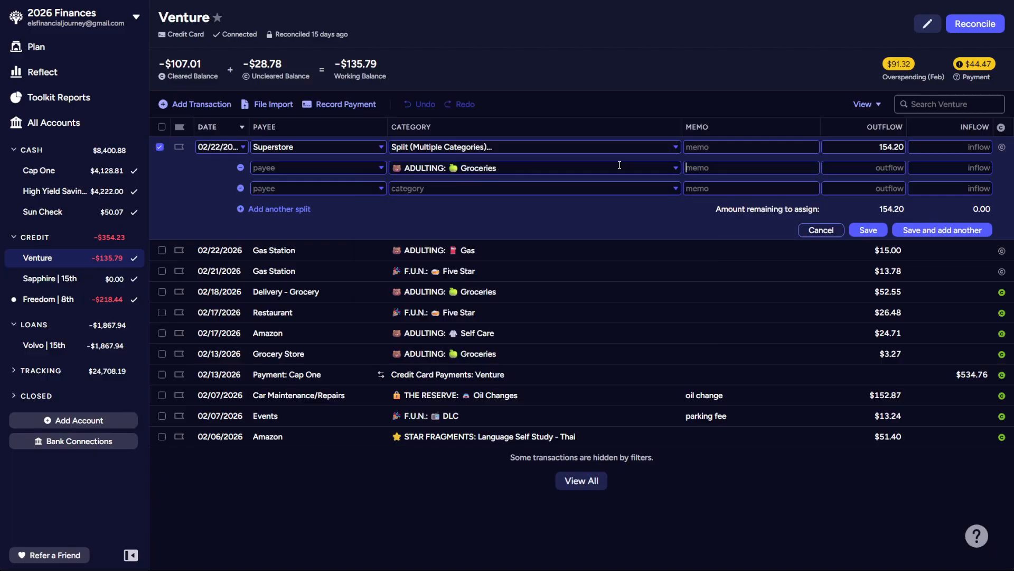
key("Tab")
type("140.96")
key("Tab")
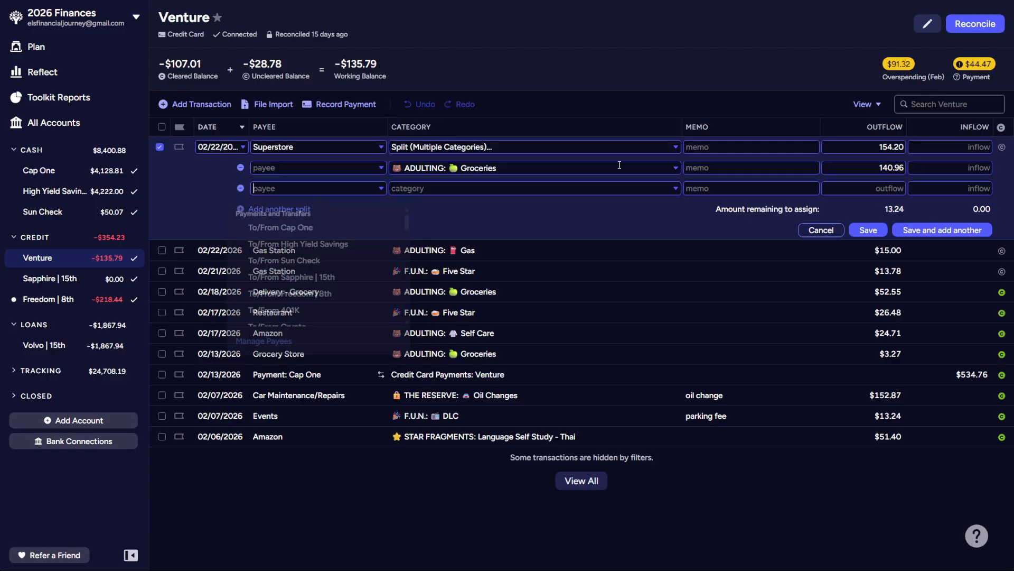
- Assign 13.24 to Household in the second split line and save the Superstore transaction
key("Tab")
type("house")
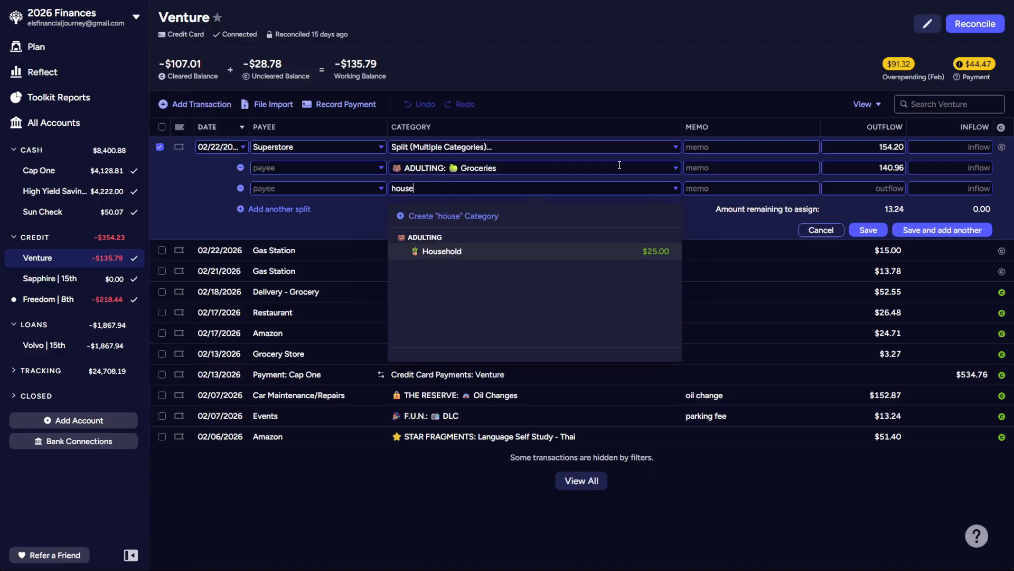
key("Tab")
key("Tab")
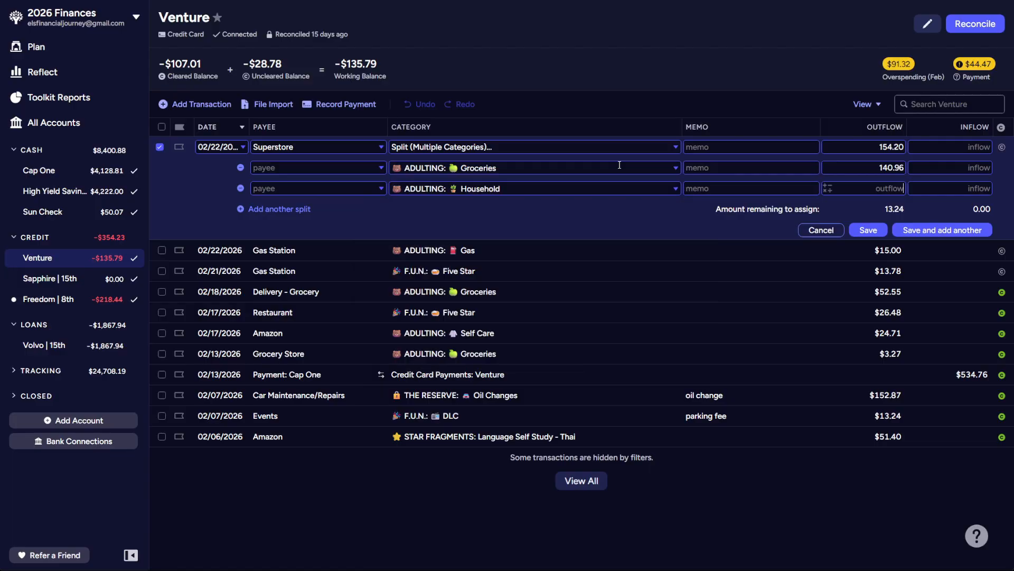
type("13.24")
key("Tab")
key("Tab")
key("Tab")
key("Tab")
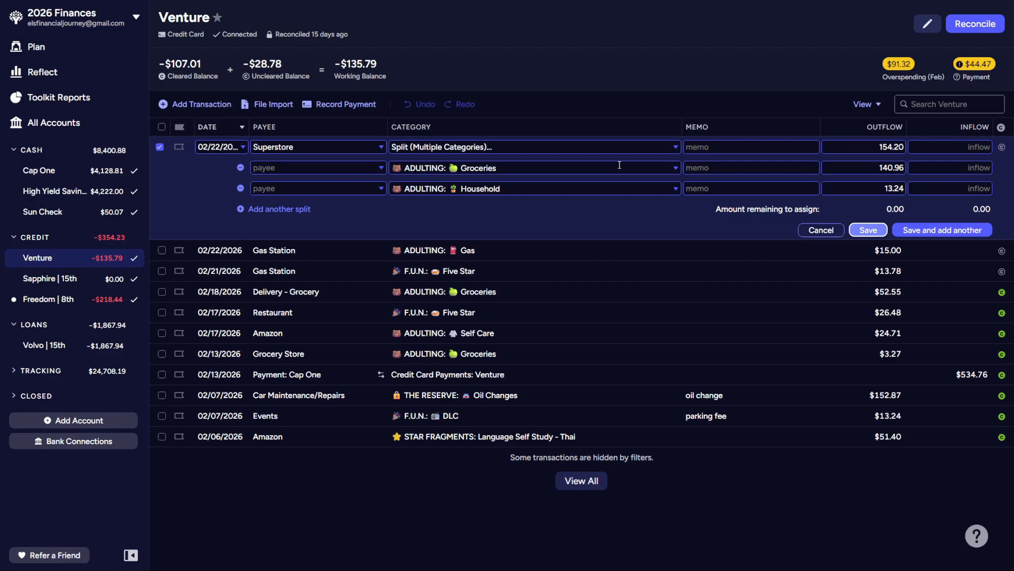
key("Return")
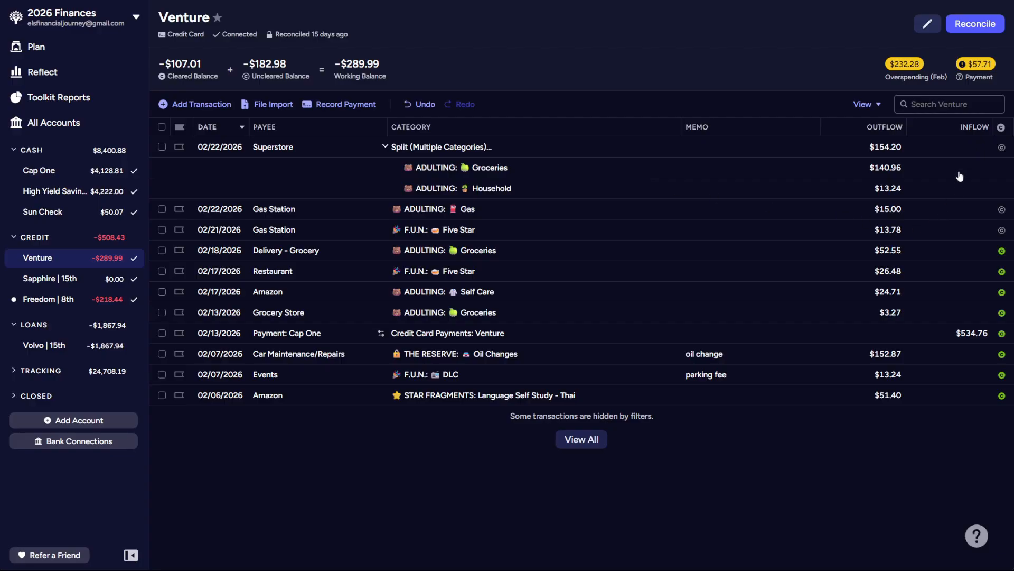
- Reconcile the Venture account against the recent bank balance and collapse the Superstore split
left_click(970, 33)
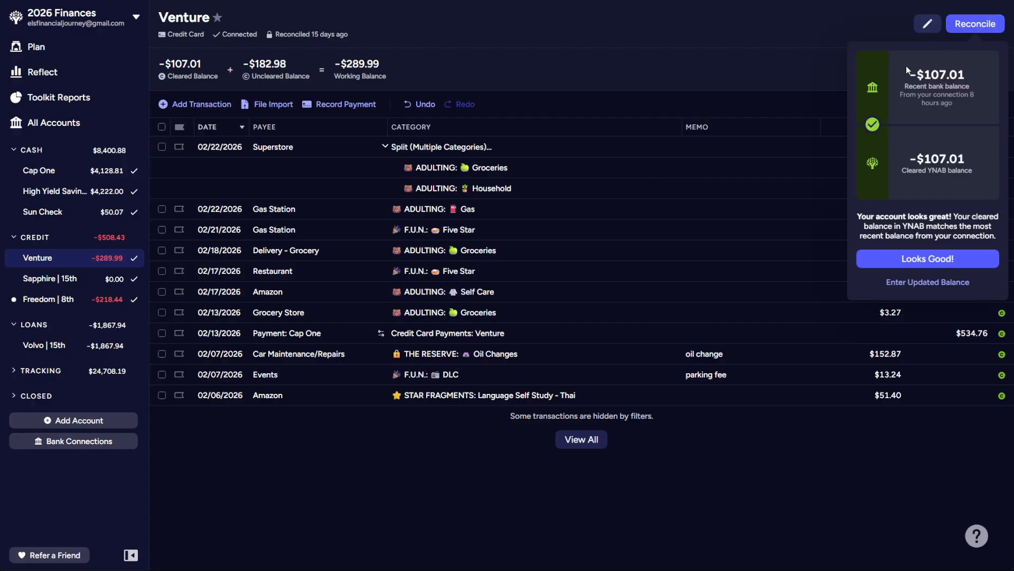
left_click(936, 257)
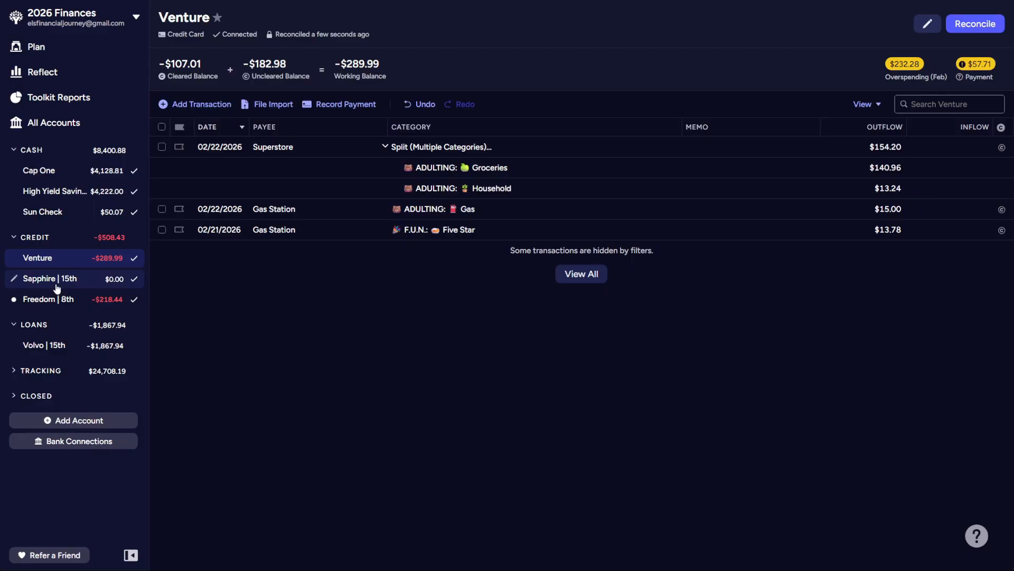
left_click(385, 148)
left_click(384, 148)
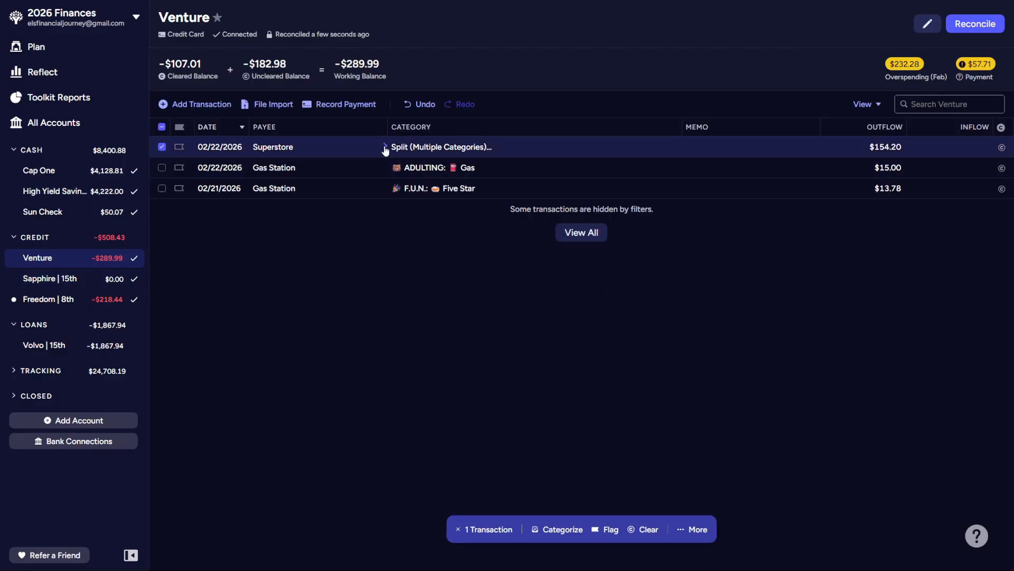
- Open the Sapphire | 15th account and reconcile it against its recent bank balance
left_click(41, 284)
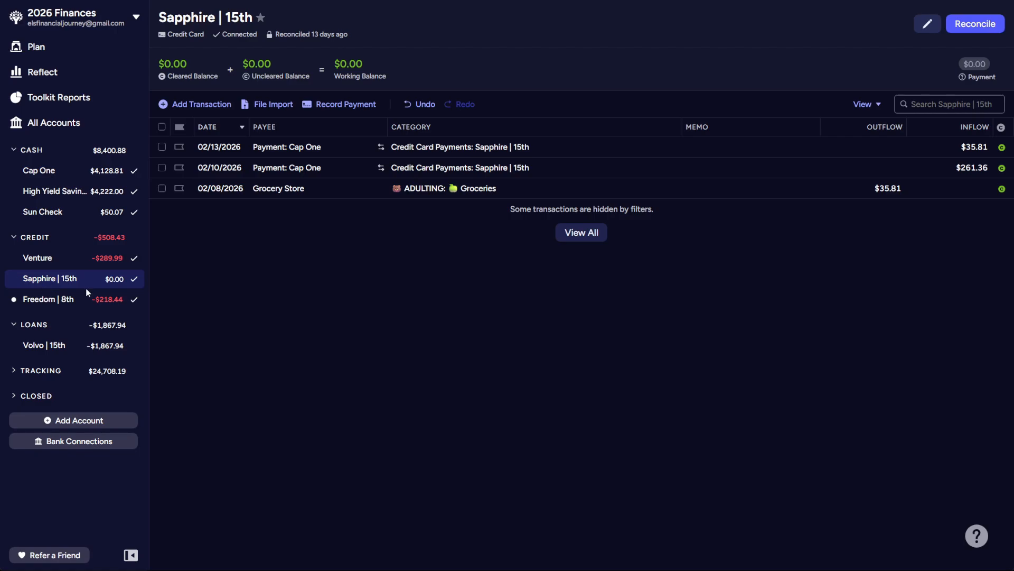
left_click(976, 24)
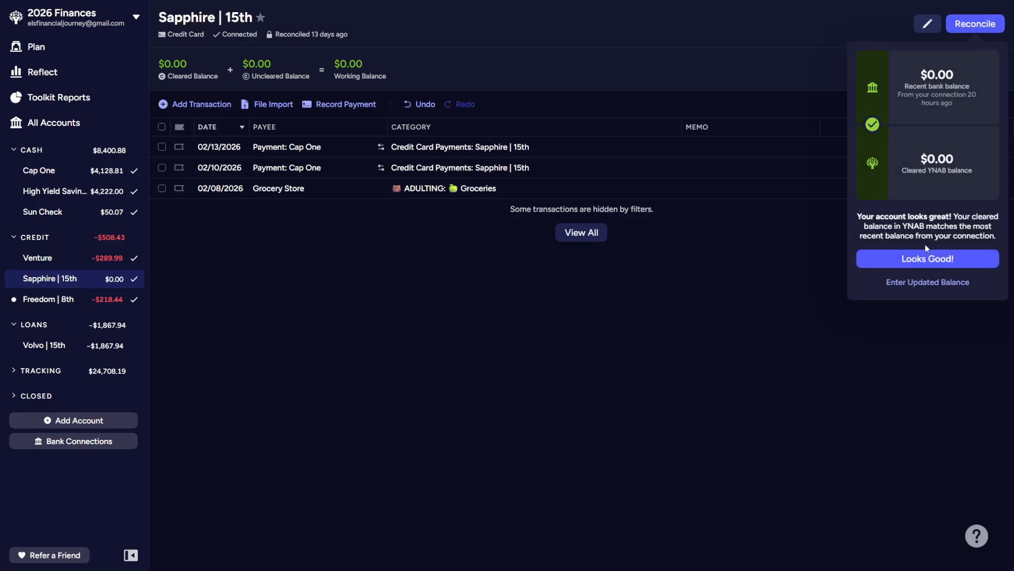
left_click(926, 259)
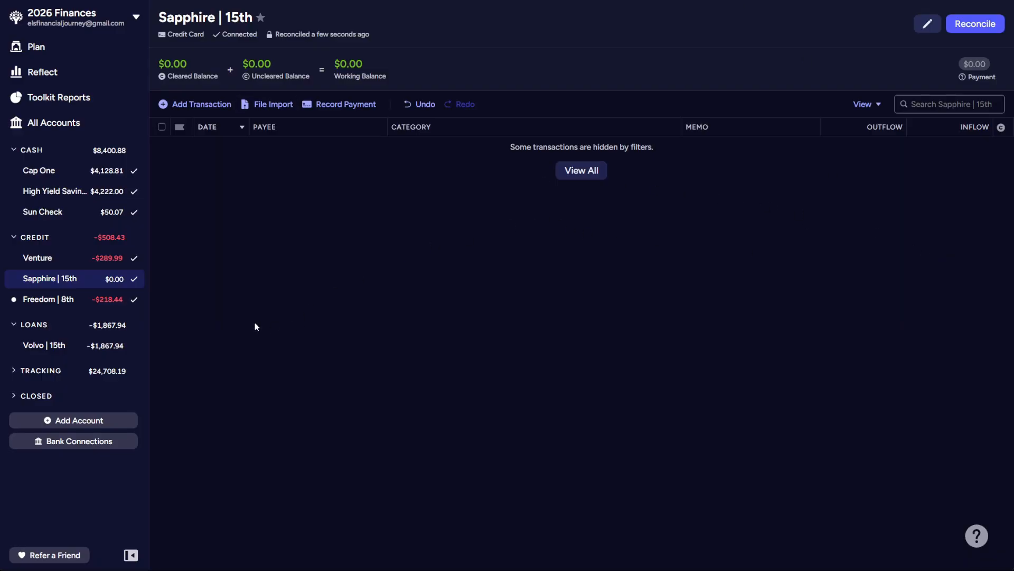
- In the Freedom | 8th account, approve the matched 02/19 Monthly Subscriptions and 02/17 Gas Station transactions, then clear the selection
left_click(37, 300)
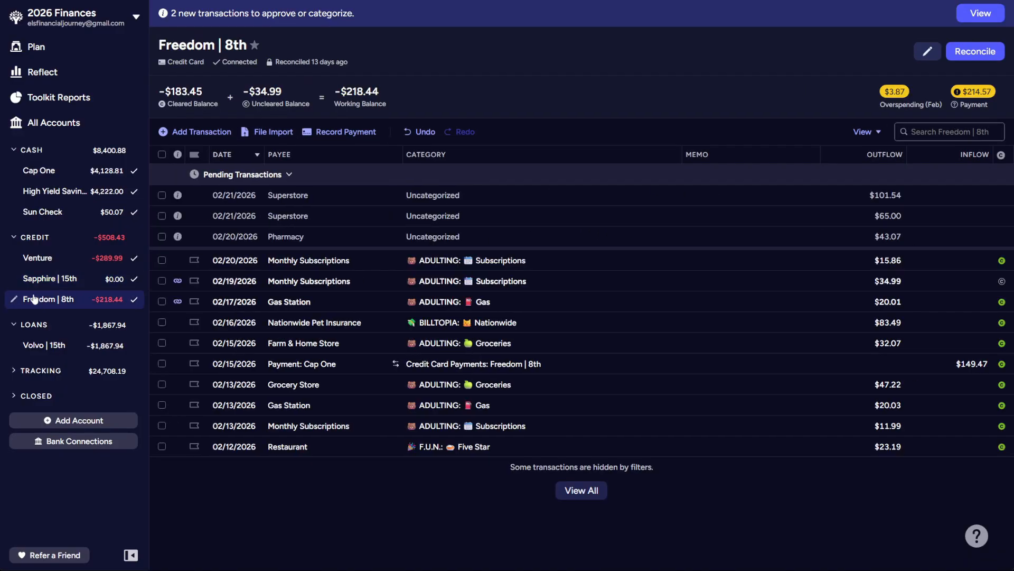
left_click(161, 301)
left_click(162, 281)
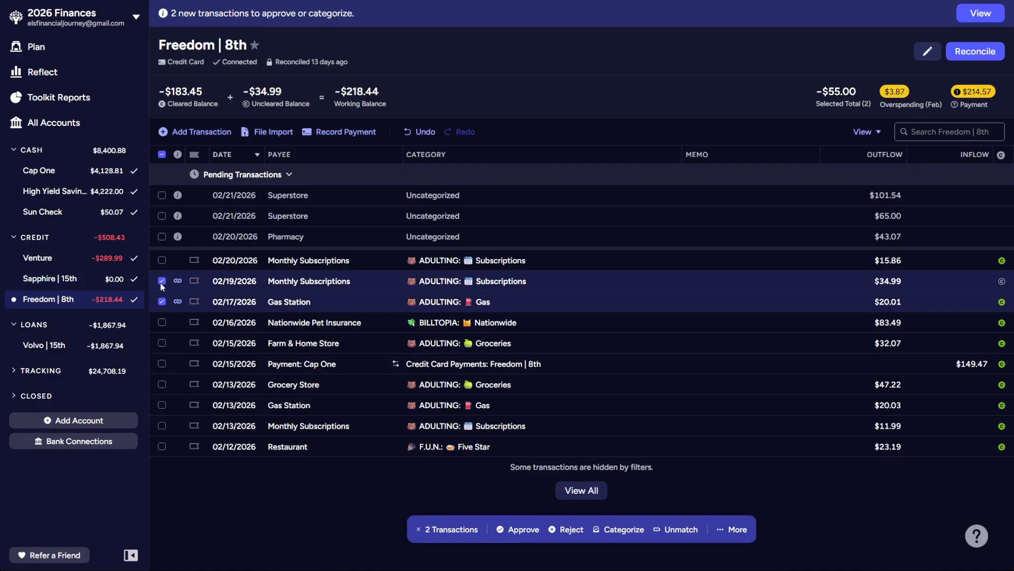
left_click(530, 538)
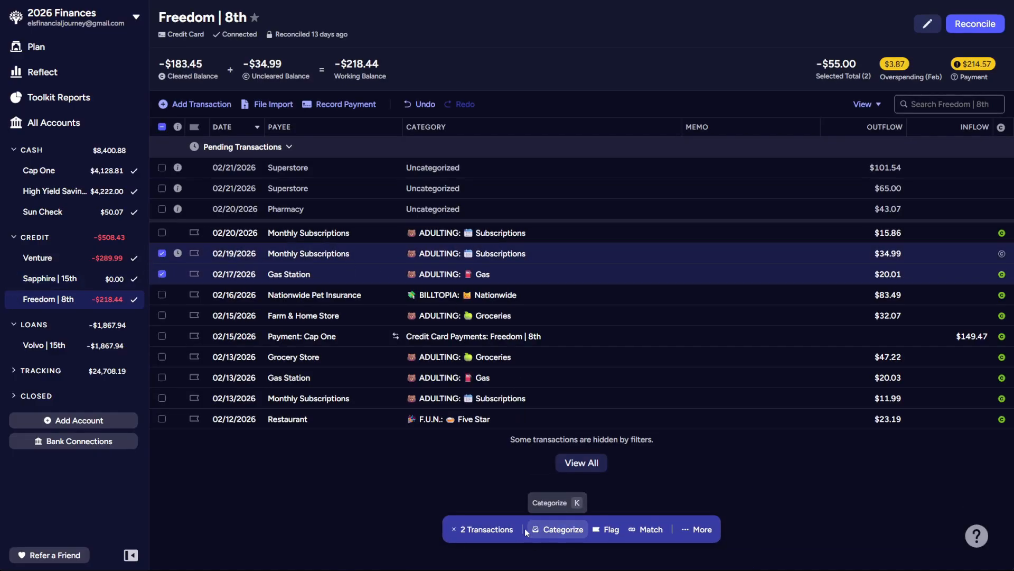
left_click(161, 127)
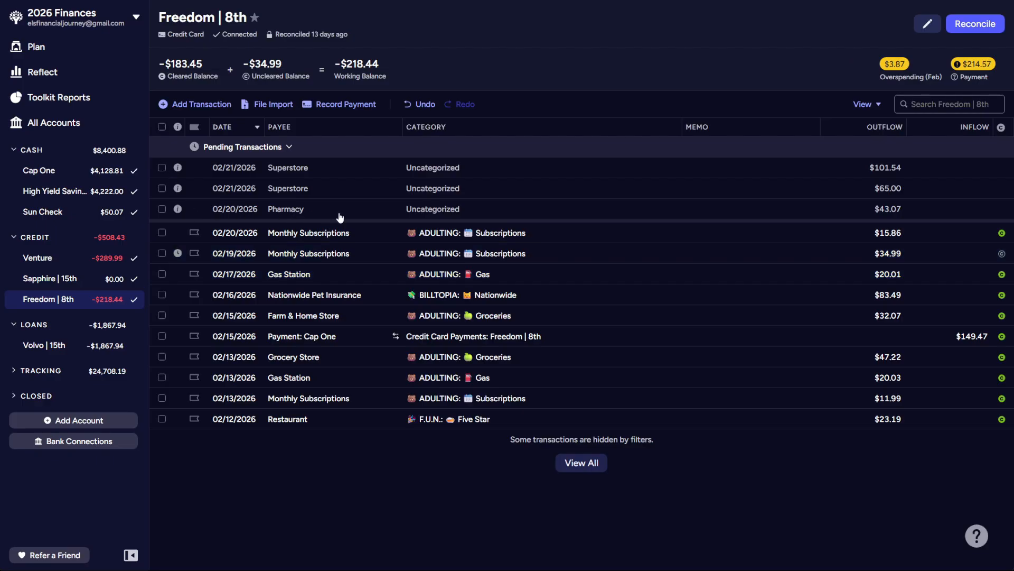
- Split the pending 02/20/2026 Pharmacy transaction across multiple categories, with Household as the first split category
left_click(441, 211)
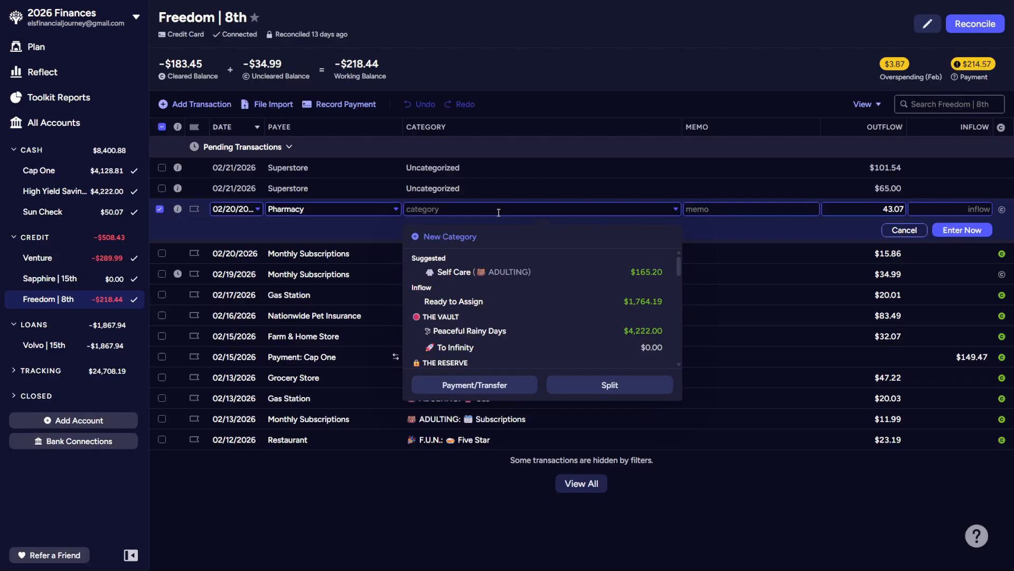
left_click(588, 390)
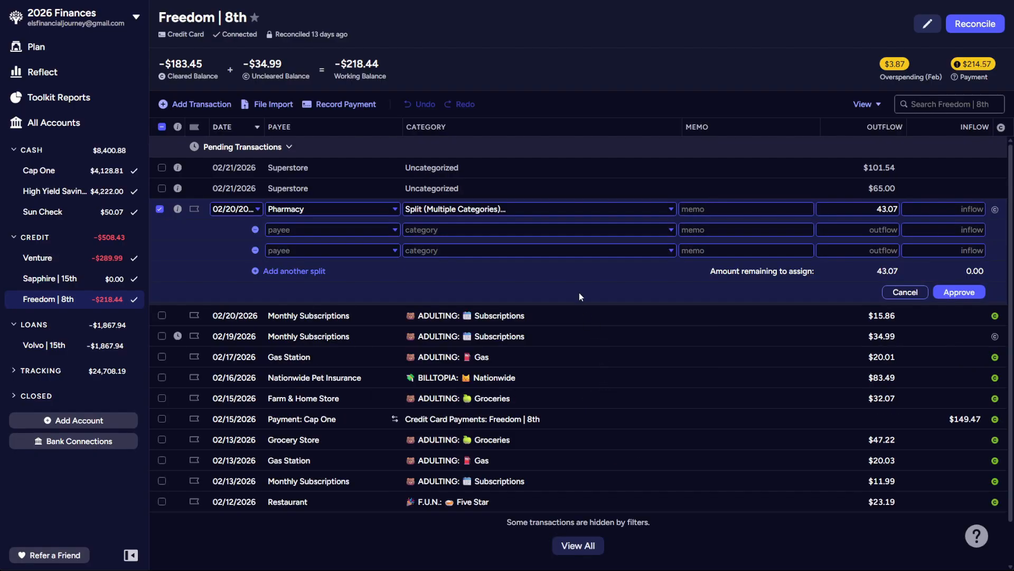
left_click(534, 233)
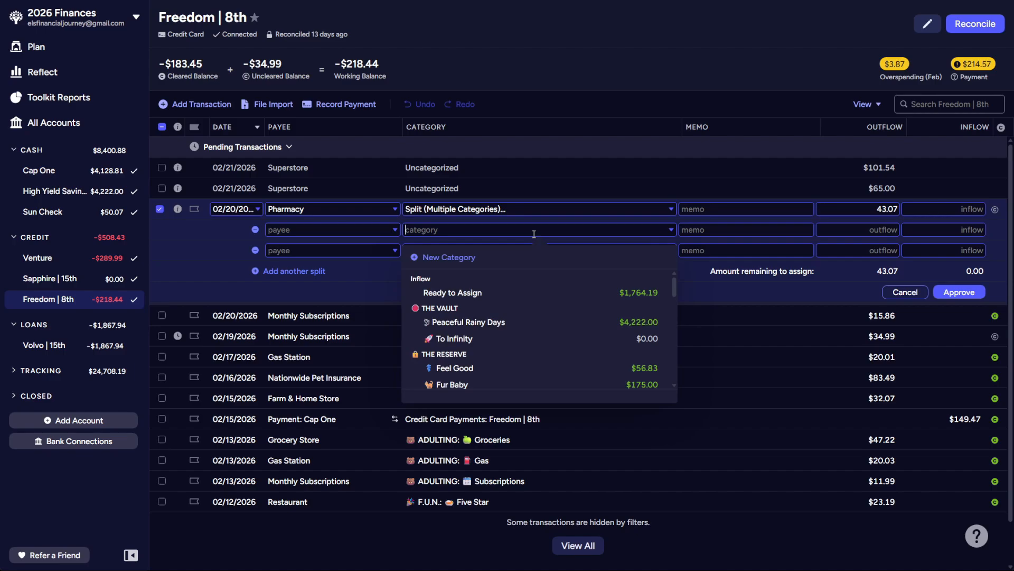
type("g")
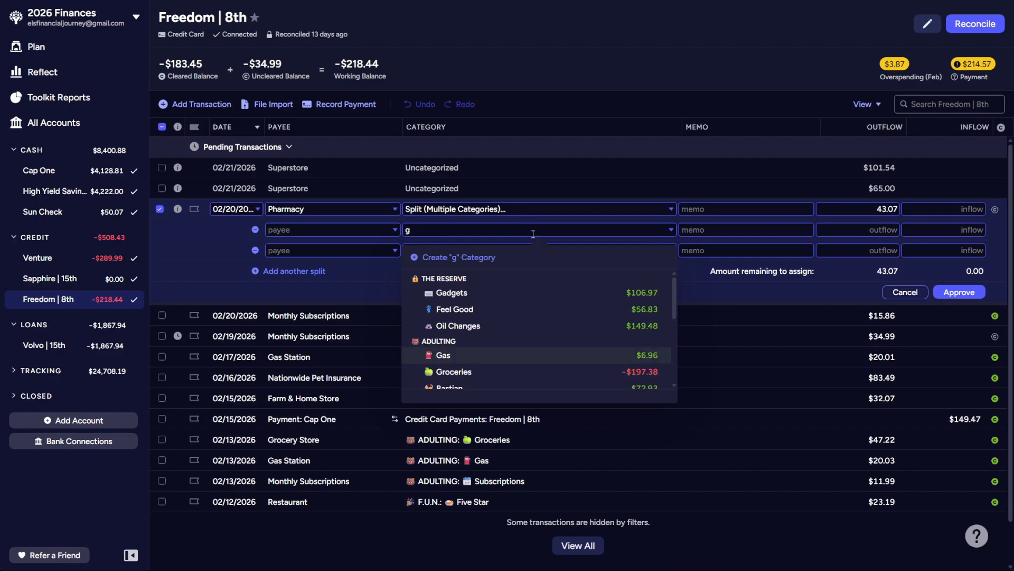
key("BackSpace")
type("h")
left_click(508, 292)
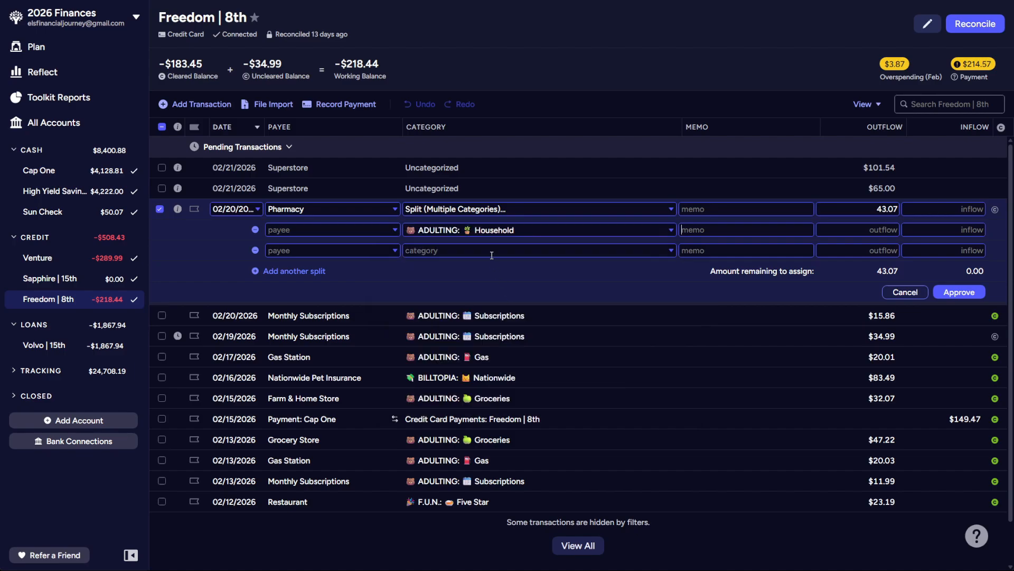
- Set the second Pharmacy split category to Self Care and add a third split line with category Bastian
left_click(491, 255)
type("se")
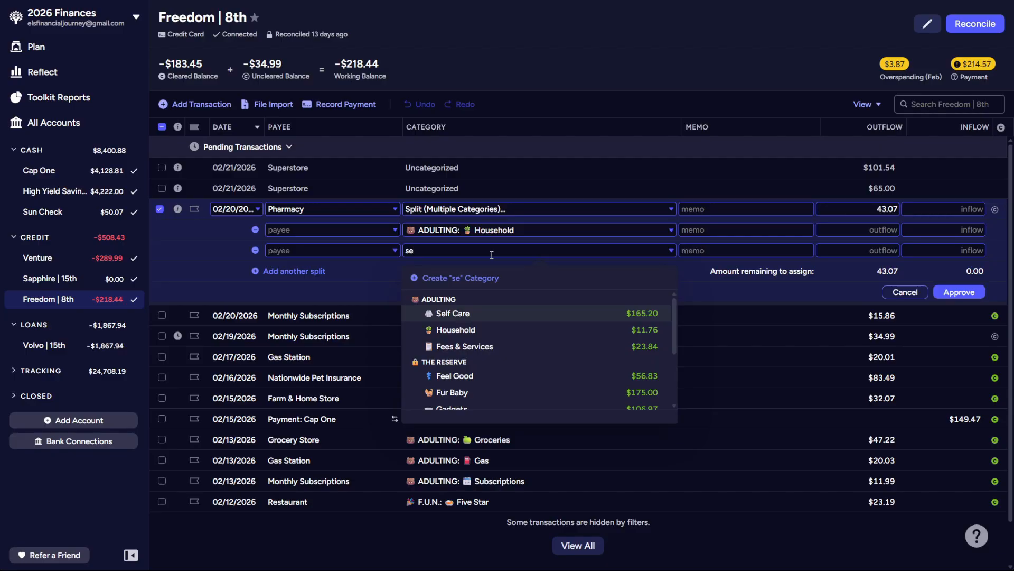
left_click(498, 314)
left_click(290, 273)
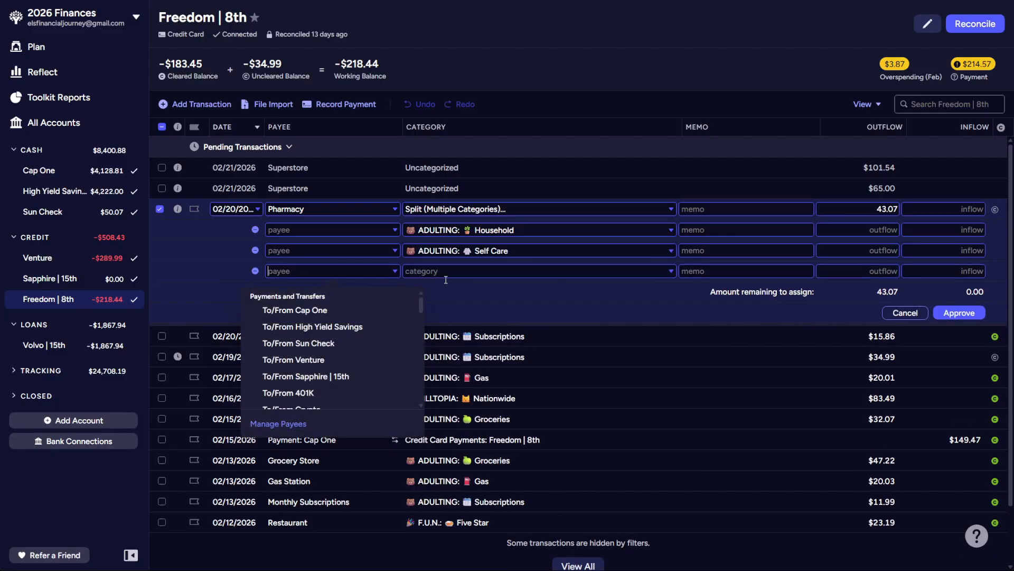
left_click(446, 279)
left_click(447, 273)
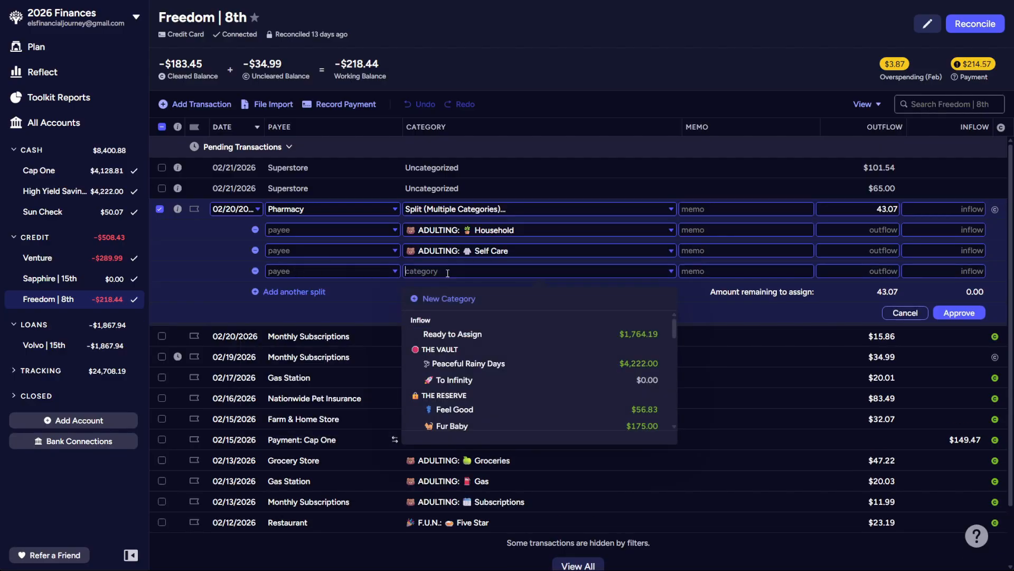
type("ba")
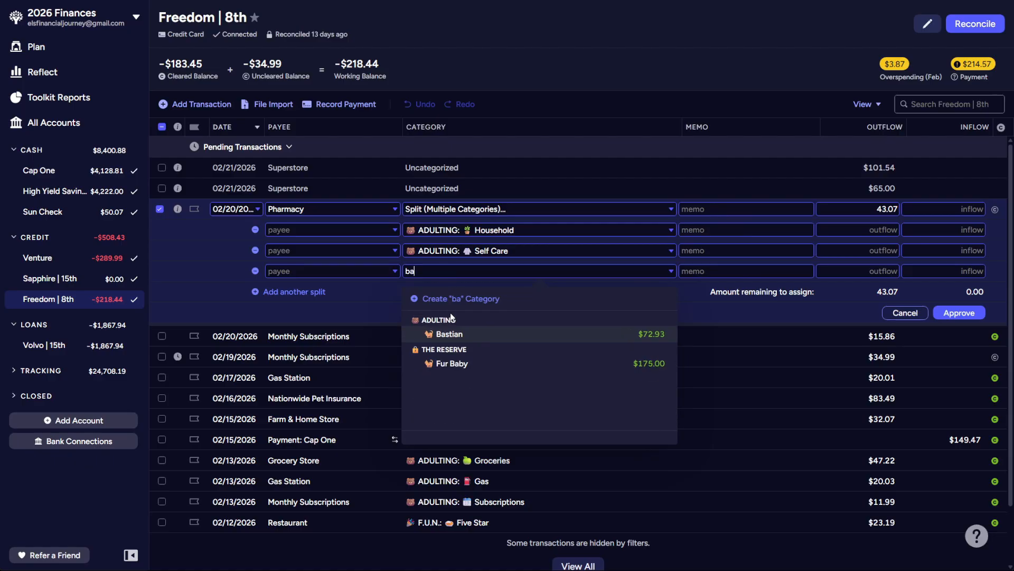
left_click(449, 332)
- Allocate 6.48 to Household, 20.78 to Self Care and 15.81 to Bastian, approve the Pharmacy transaction and collapse its split
left_click(879, 231)
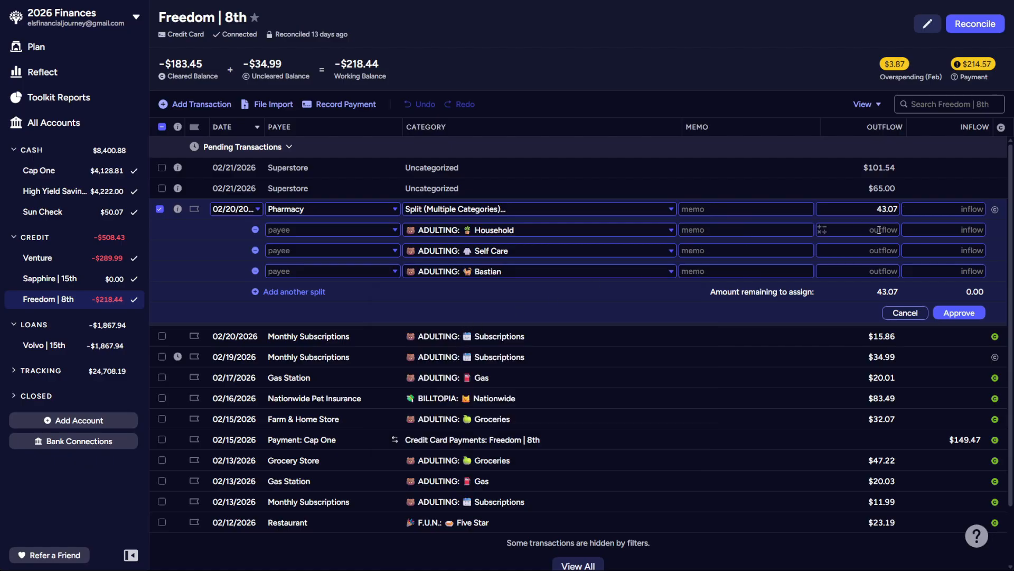
type("6.48")
left_click(869, 254)
type("20.78")
left_click(869, 272)
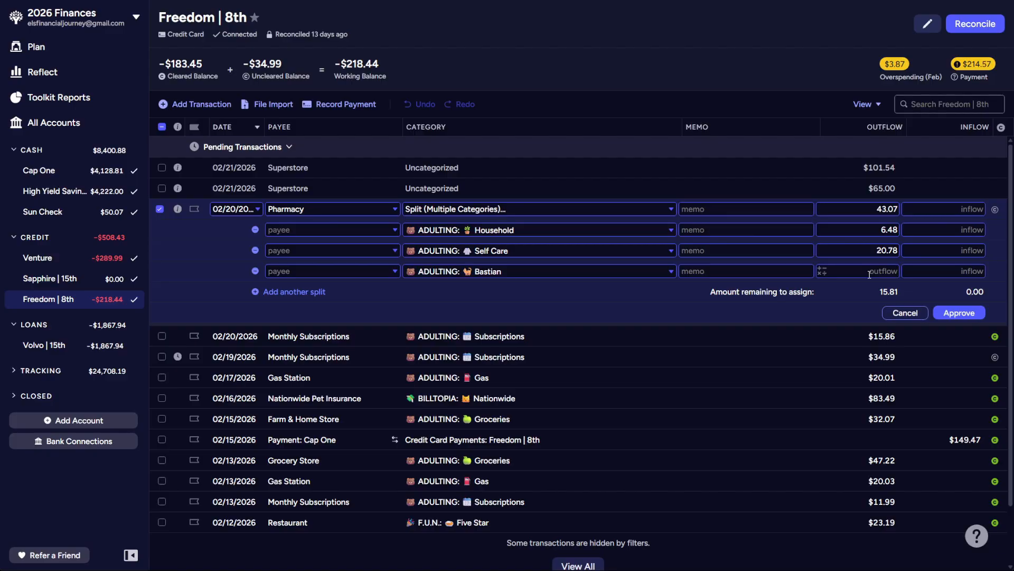
type("15.81")
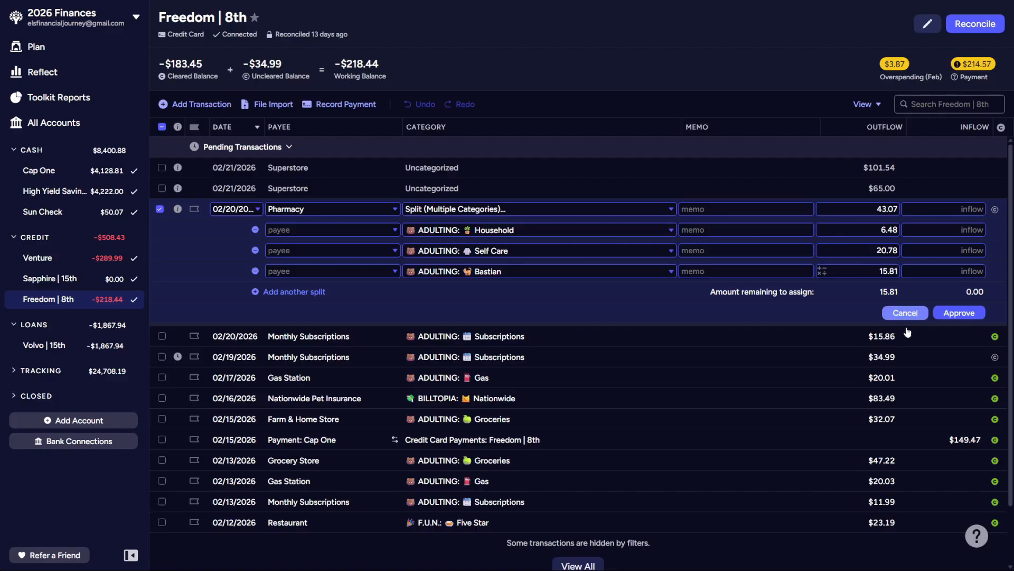
left_click(960, 312)
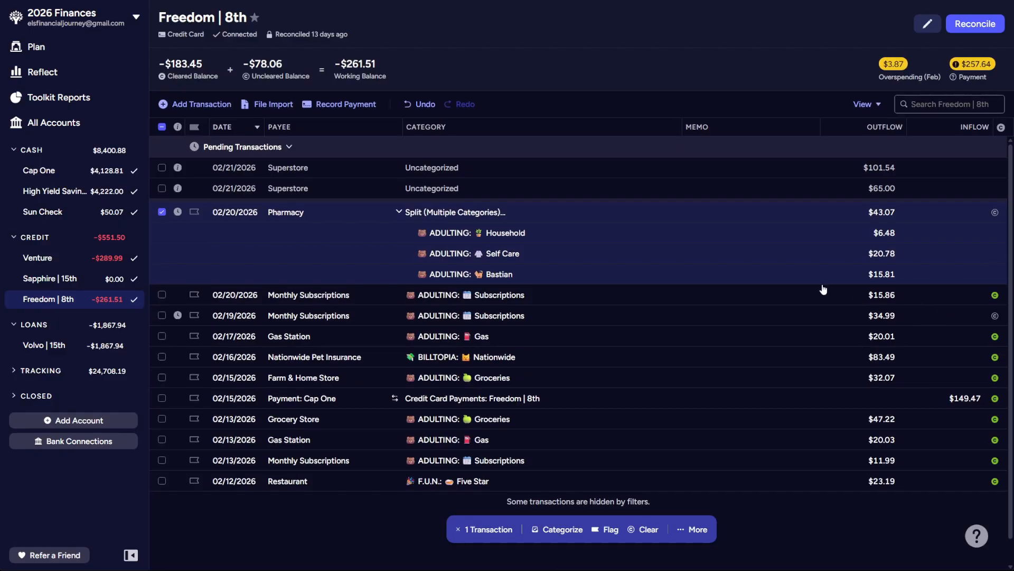
left_click(401, 214)
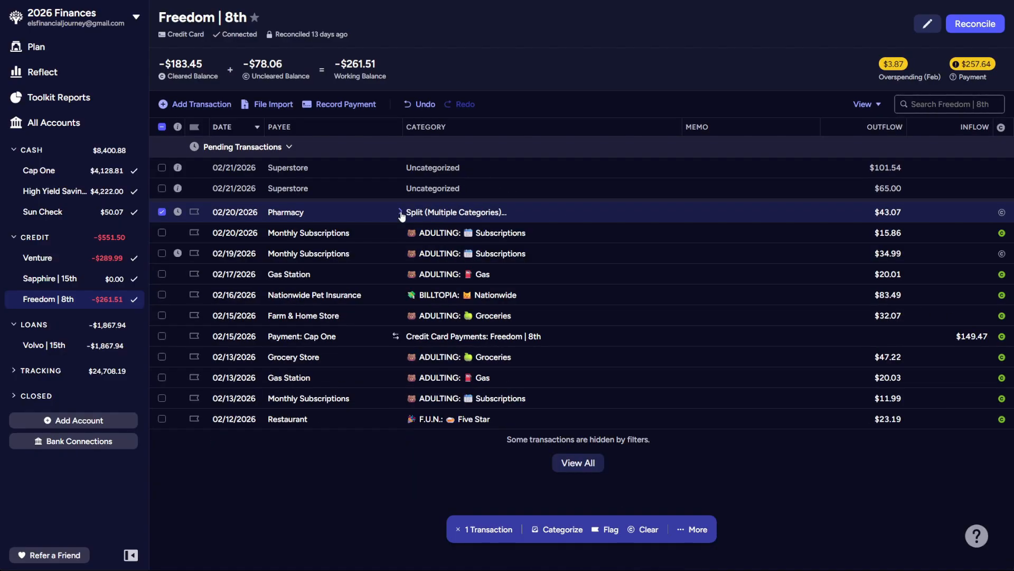
- Change the pending 65.00 Superstore transaction's payee to Annual Subscription, accept the Subscriptions category and enter the transaction
left_click(294, 189)
type("a")
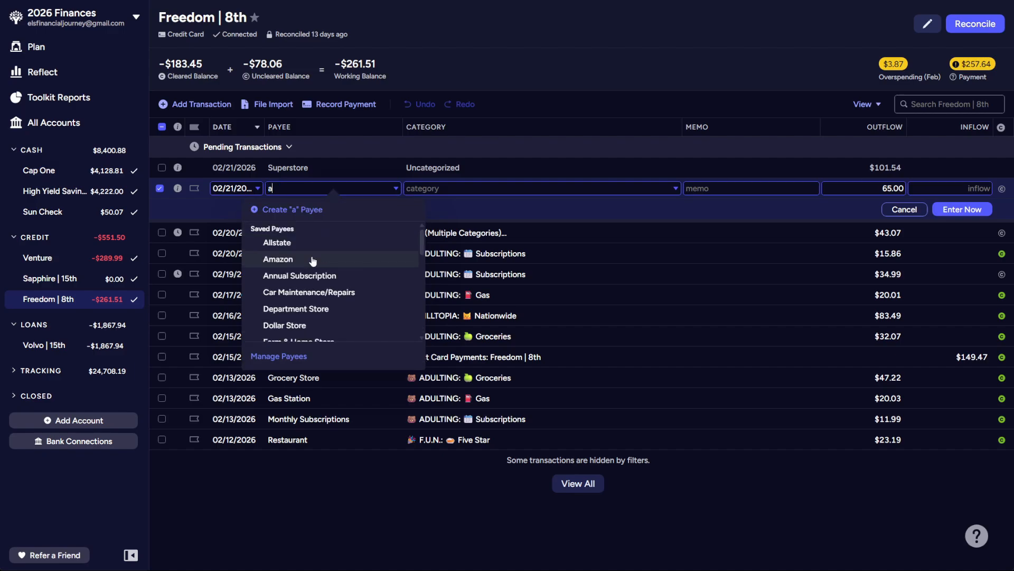
left_click(312, 275)
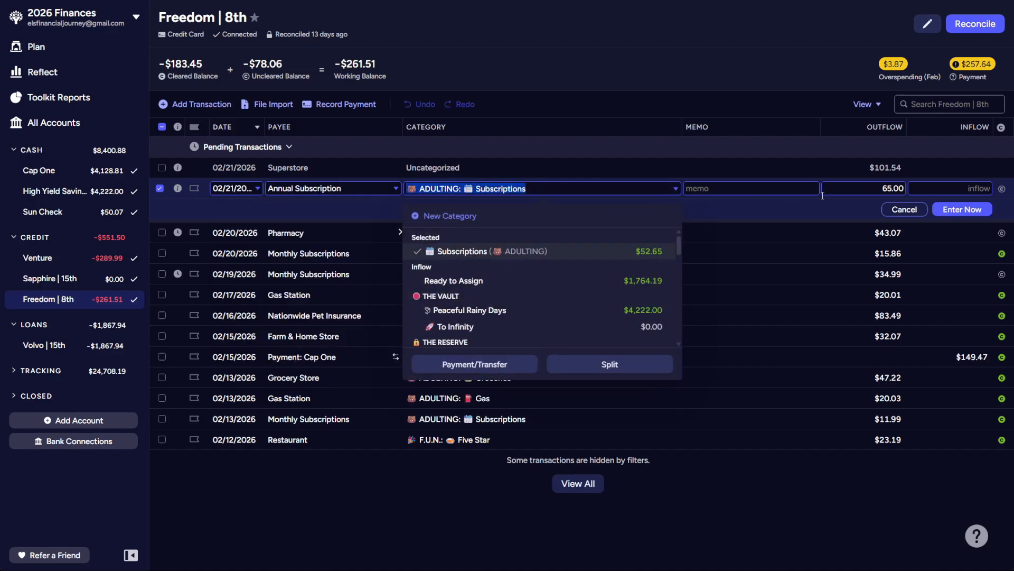
key("Tab")
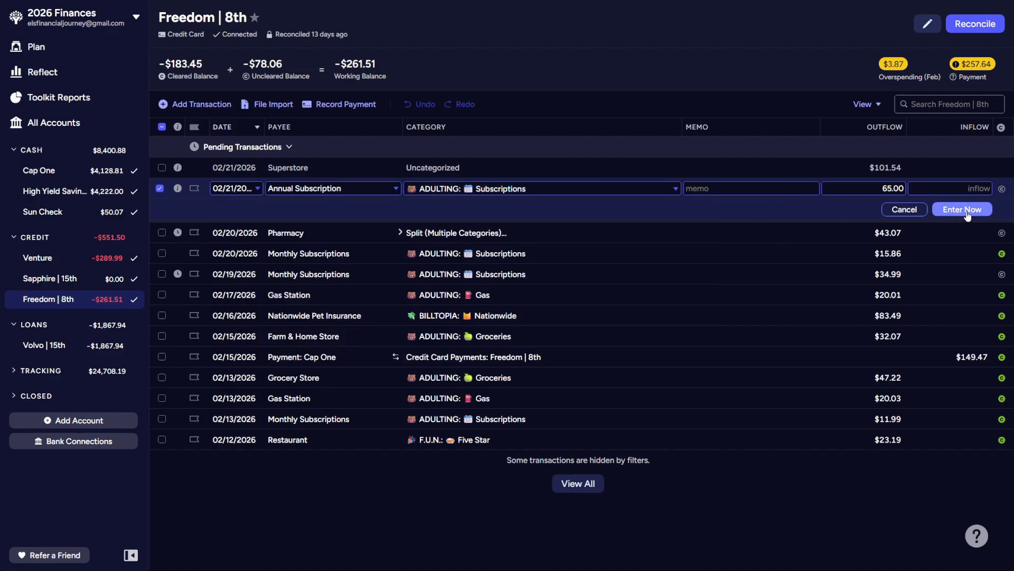
left_click(962, 209)
- Split the pending 101.54 Superstore transaction into two categories, Groceries and Self Care
left_click(290, 168)
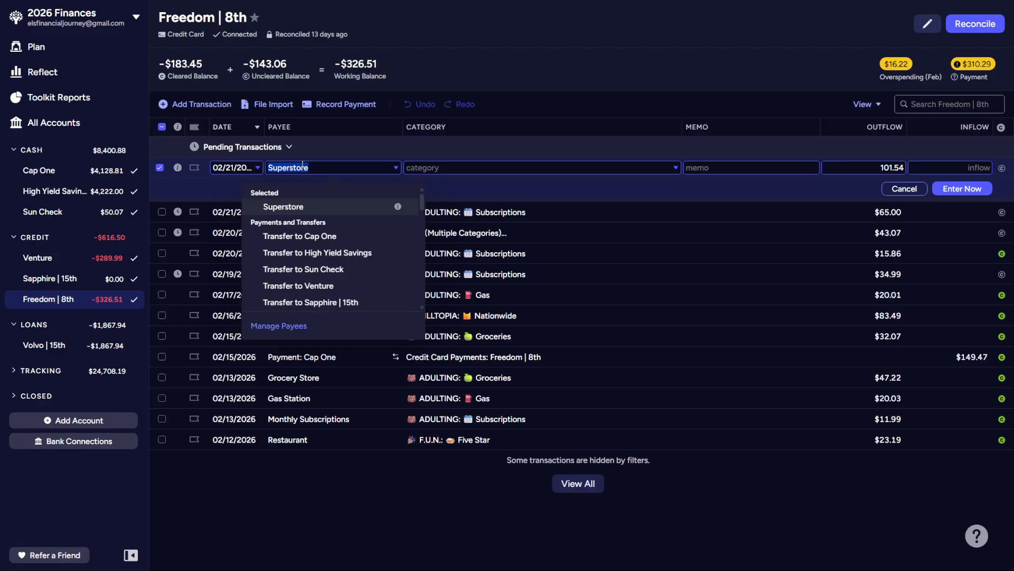
left_click(564, 165)
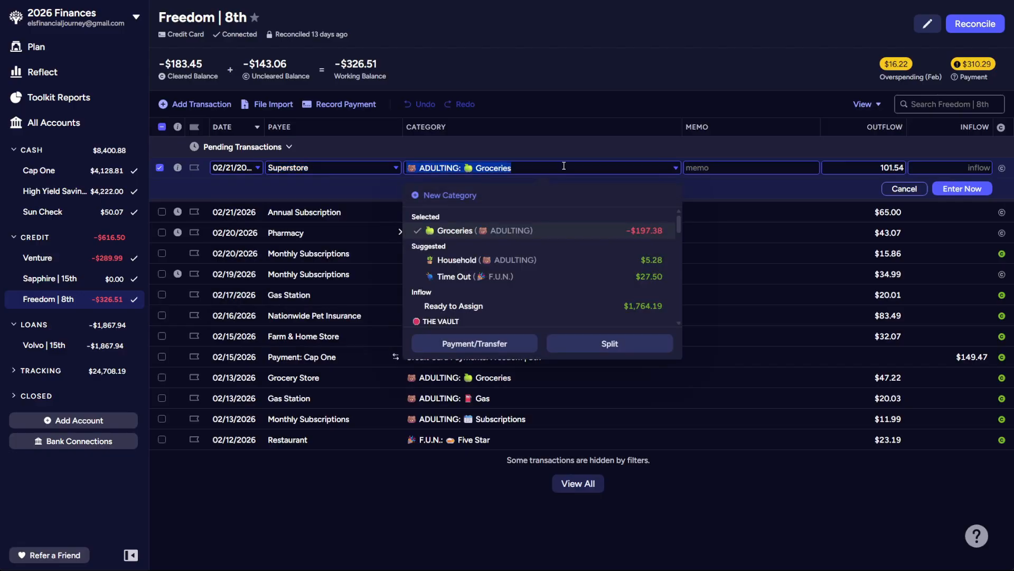
left_click(593, 349)
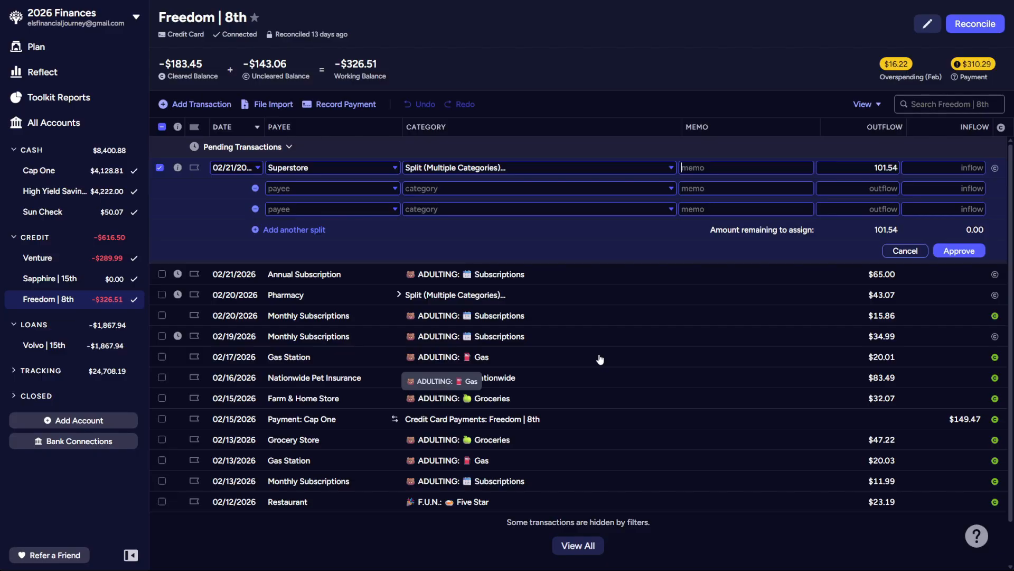
left_click(633, 189)
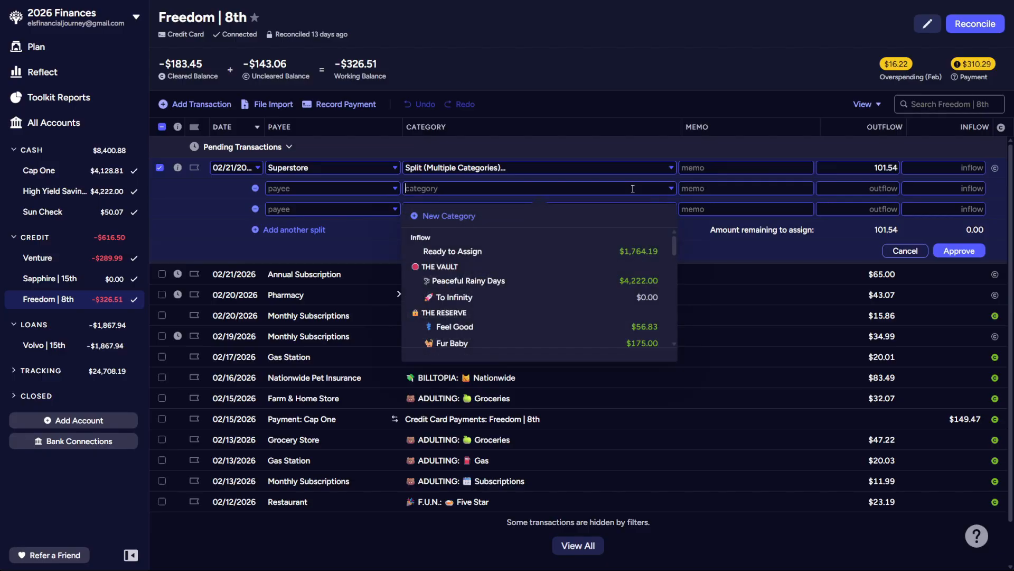
type("gro")
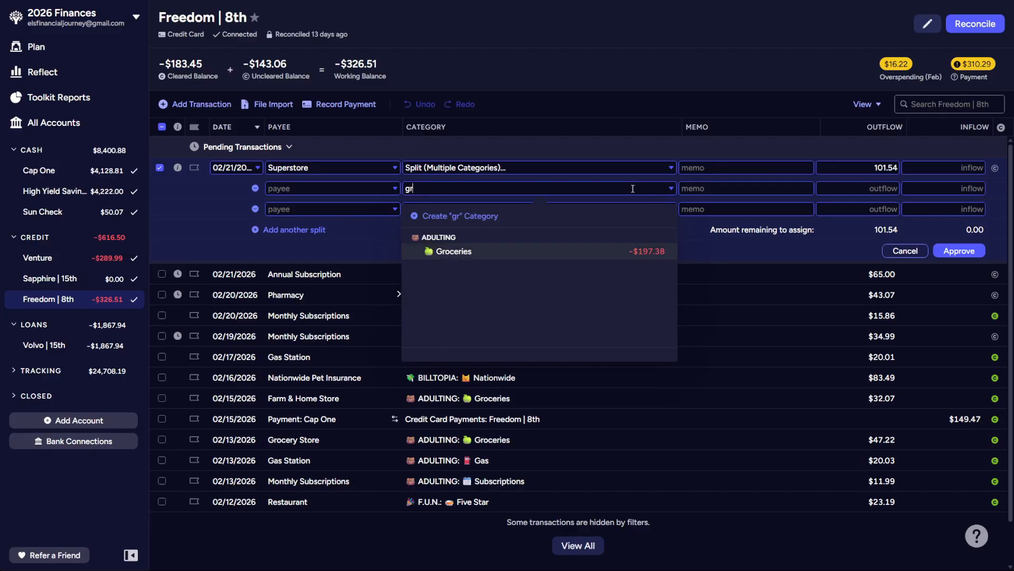
left_click(549, 257)
left_click(527, 209)
type("se")
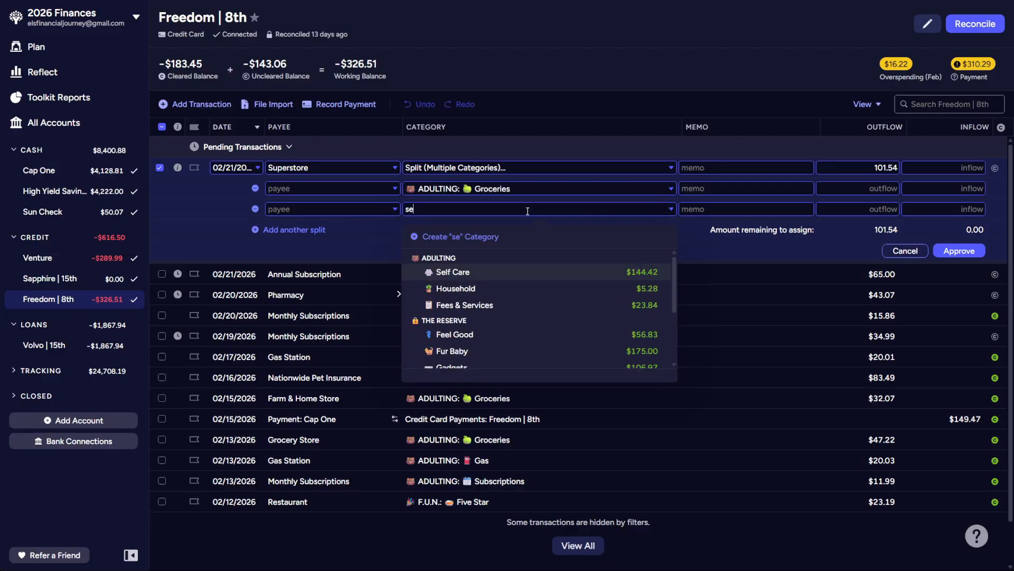
left_click(482, 277)
- Allocate 32.99 to Self Care and 68.55 to Groceries, approve the Superstore transaction, then deselect it and collapse its split
left_click(832, 210)
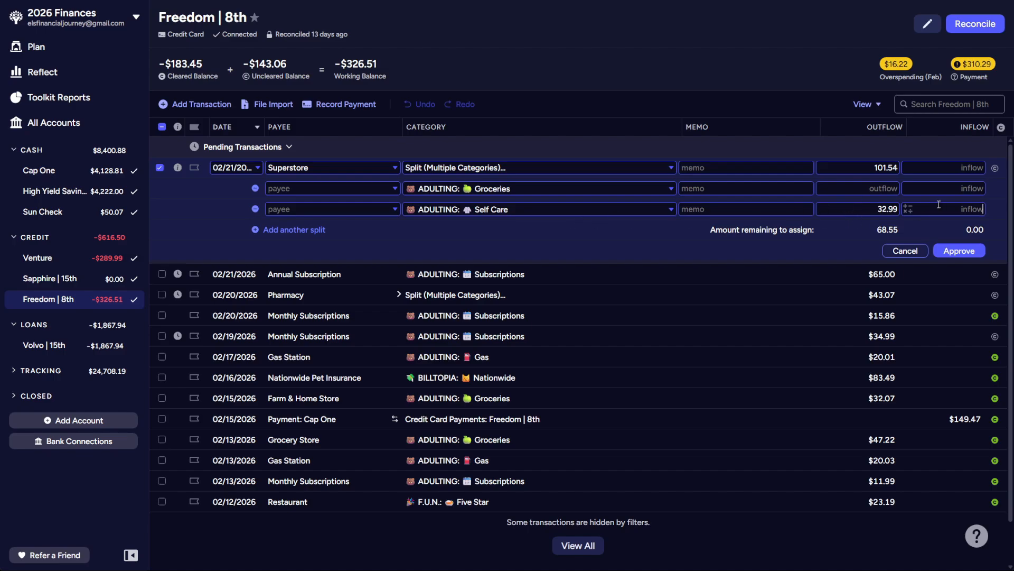
left_click(846, 189)
type("68.55")
left_click(975, 255)
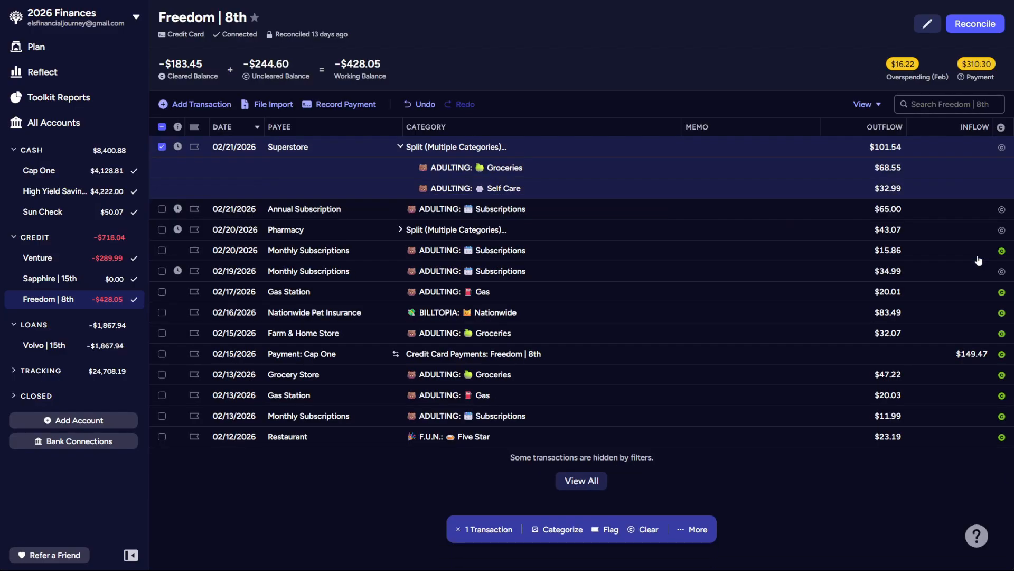
left_click(162, 148)
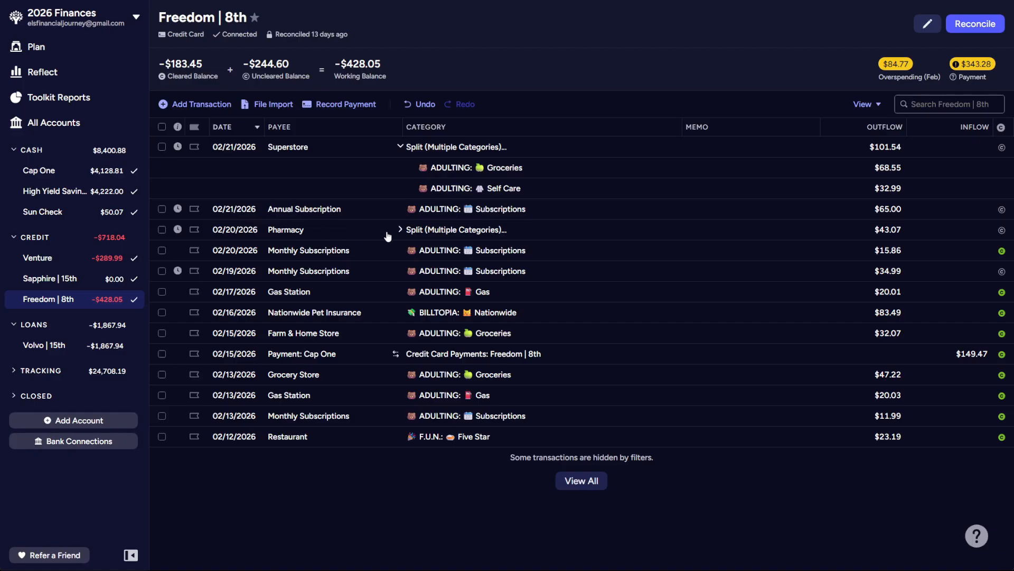
left_click(400, 148)
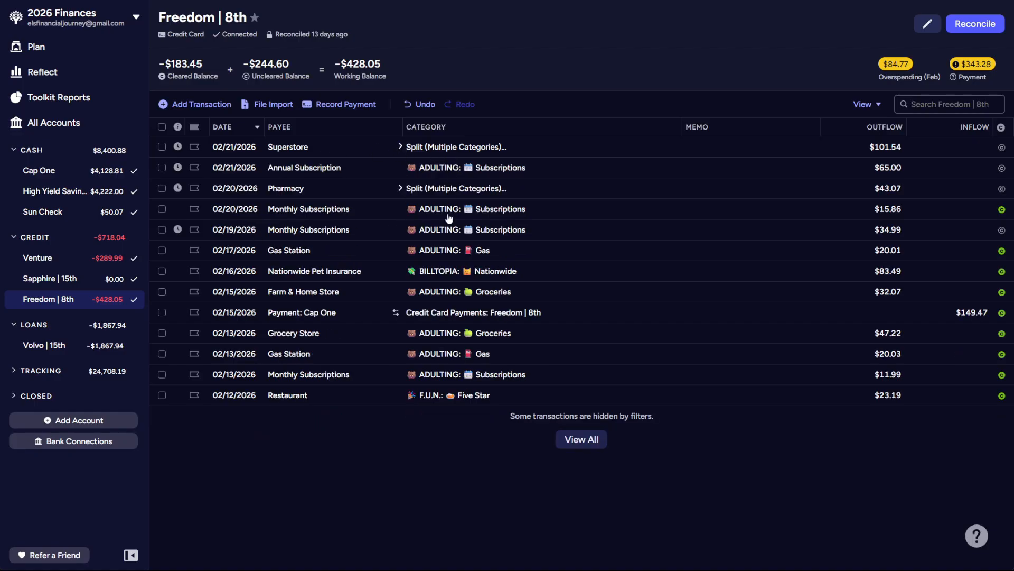
- Reconcile the Freedom | 8th account against its bank balance and check the Volvo | 15th loan's progress chart
left_click(976, 24)
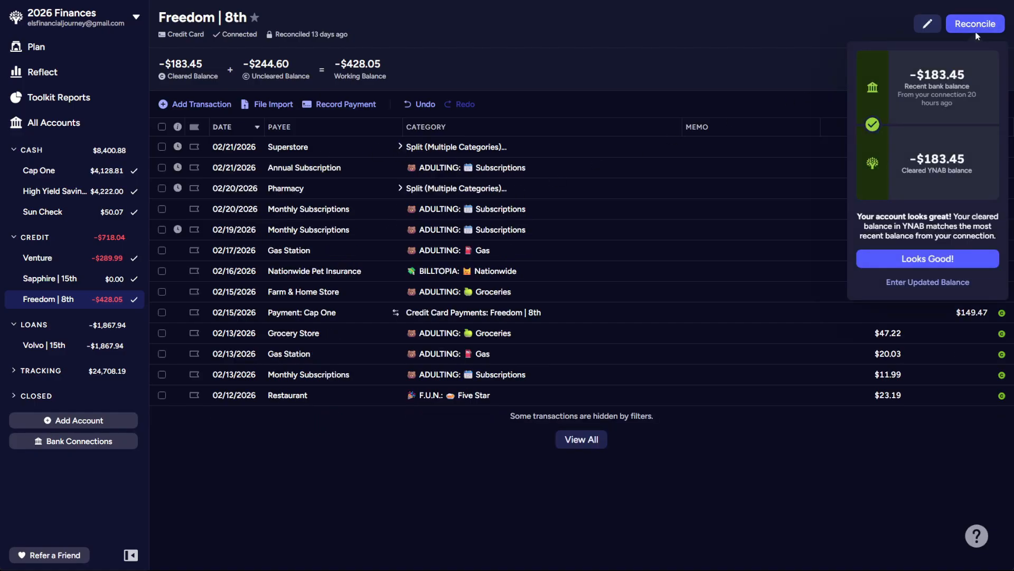
left_click(951, 260)
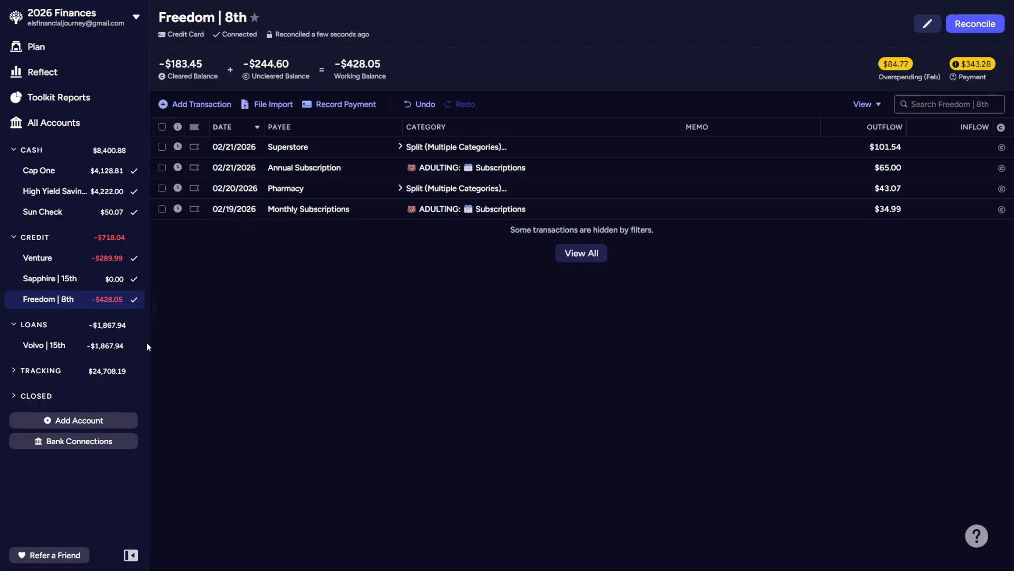
left_click(62, 354)
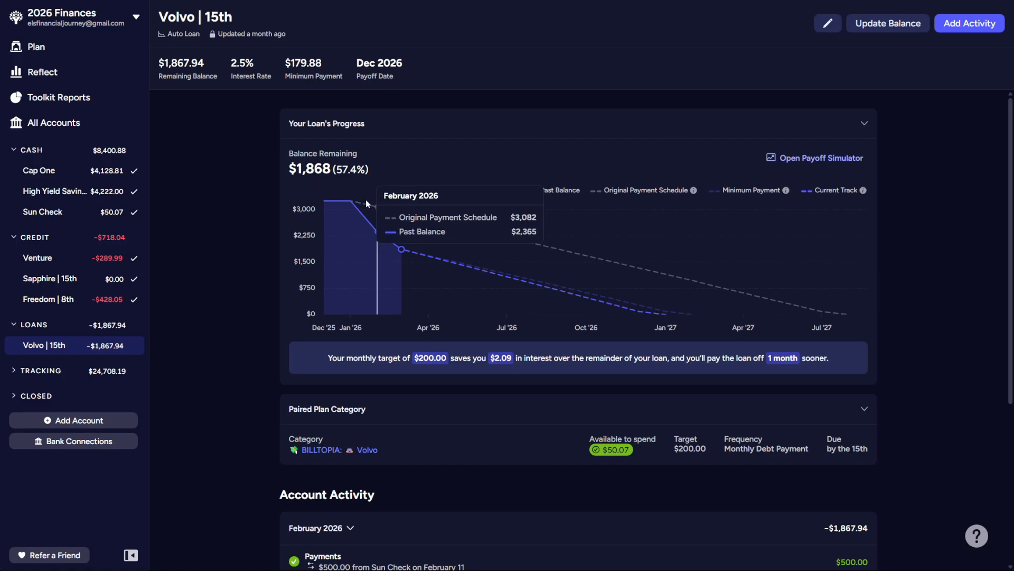
mouse_move(401, 253)
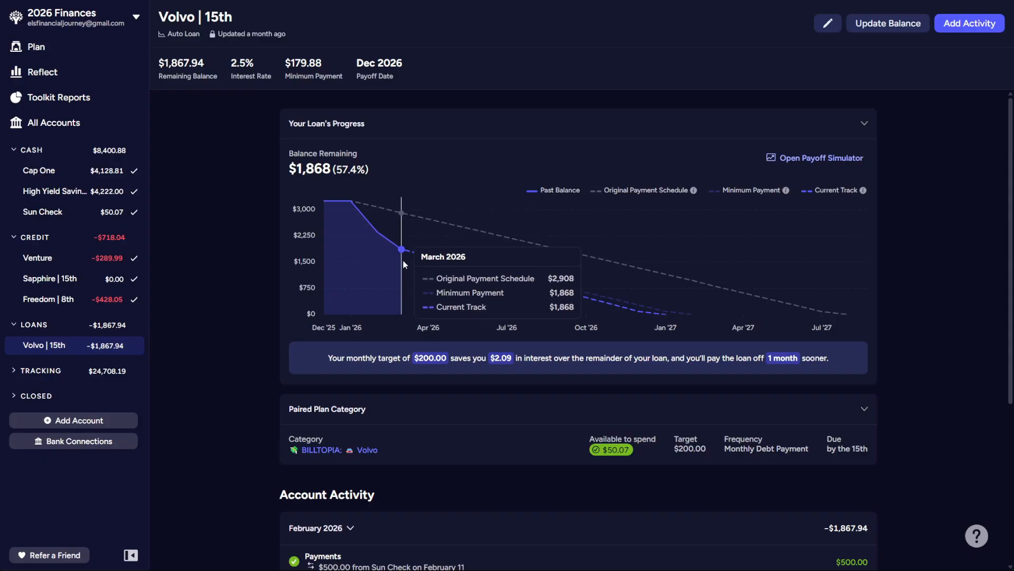
- In the February 2026 plan, auto-assign the underfunded amount to all BILLTOPIA categories and clear the selection
left_click(95, 54)
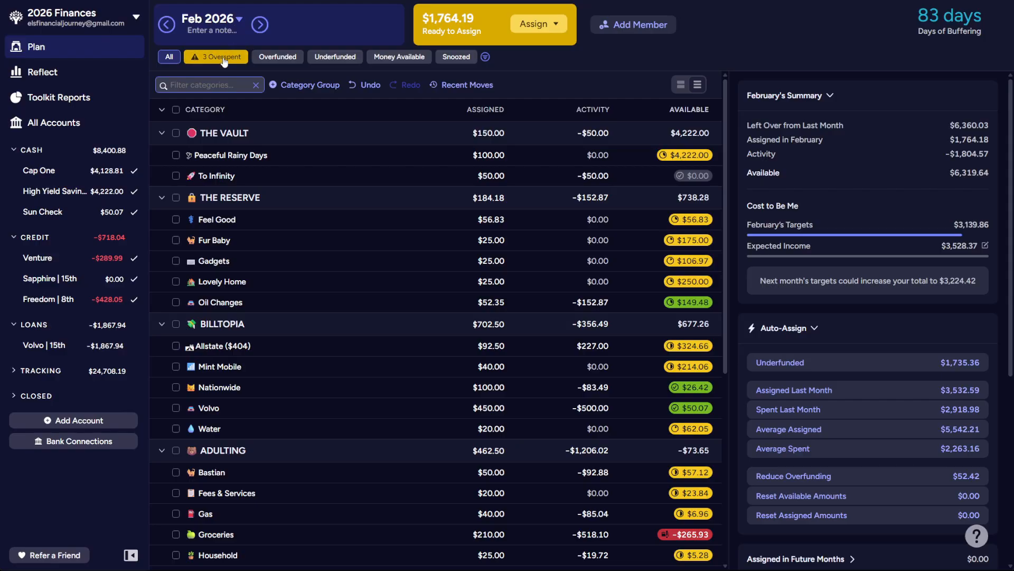
scroll(357, 172, "down", 6)
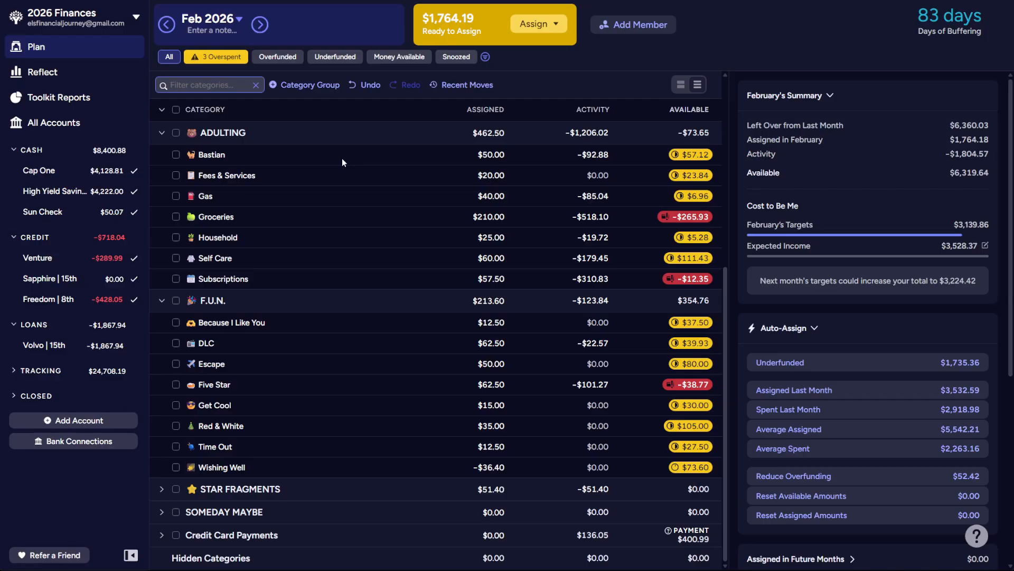
scroll(204, 267, "up", 6)
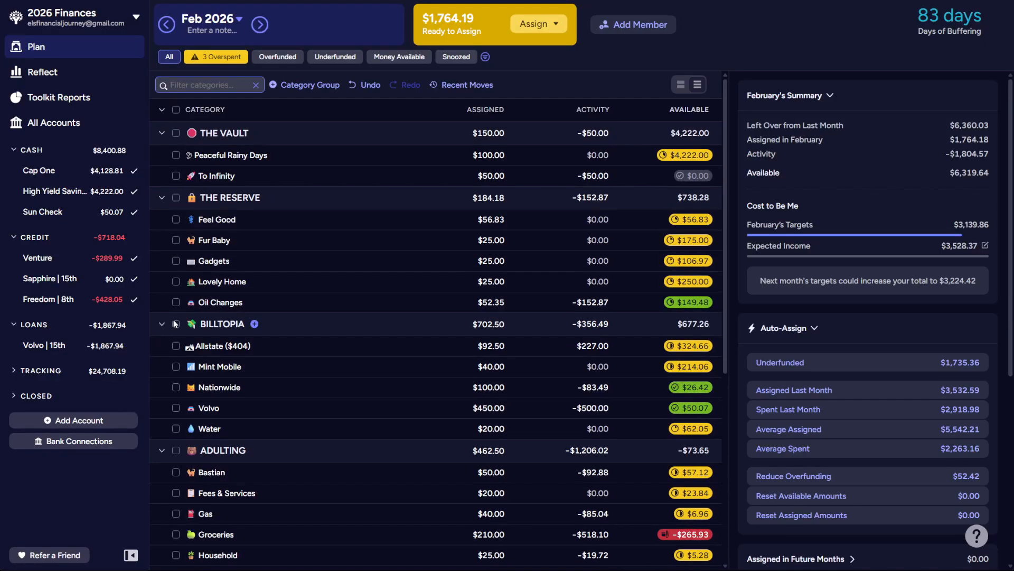
left_click(176, 324)
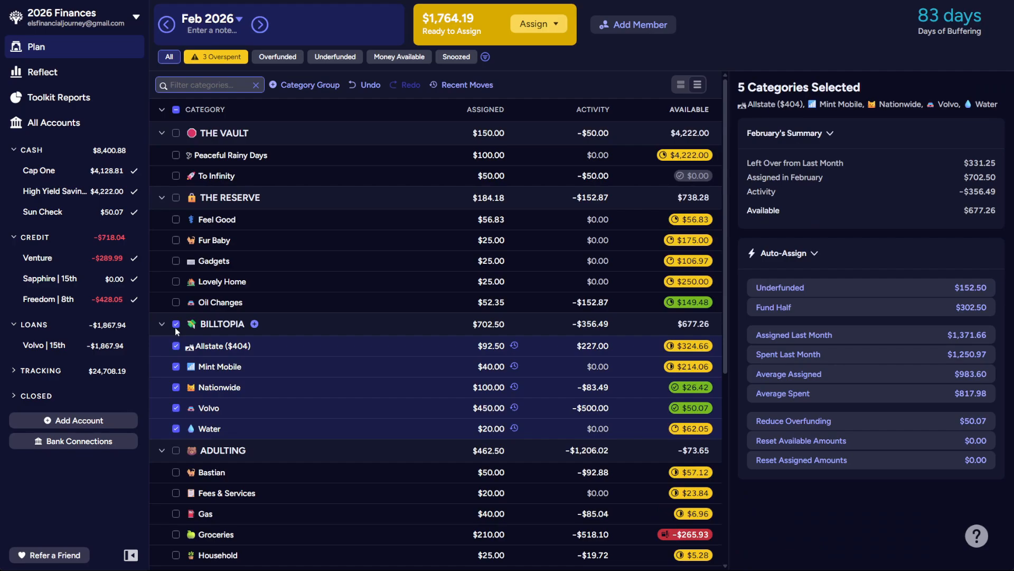
left_click(877, 288)
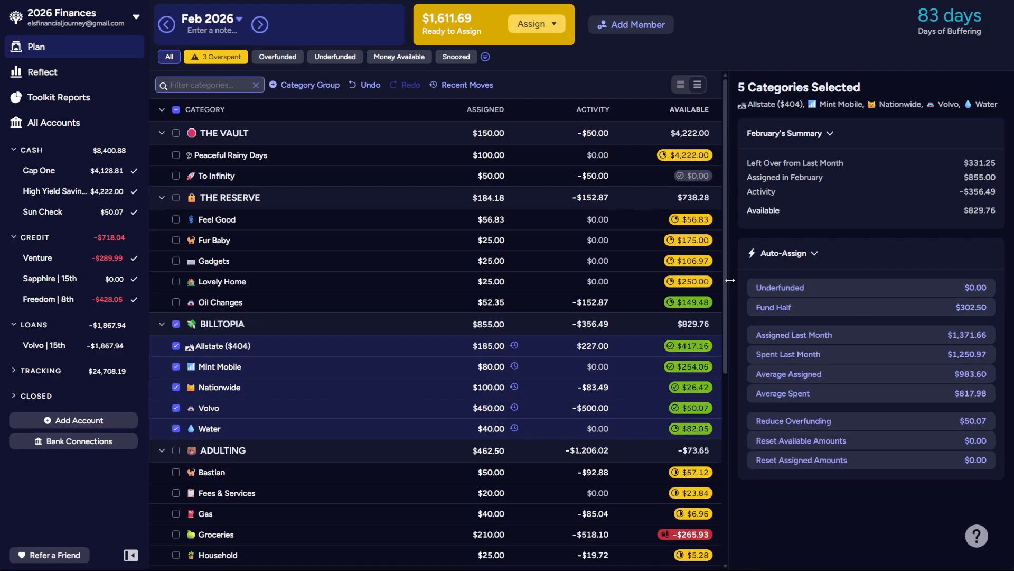
left_click(176, 323)
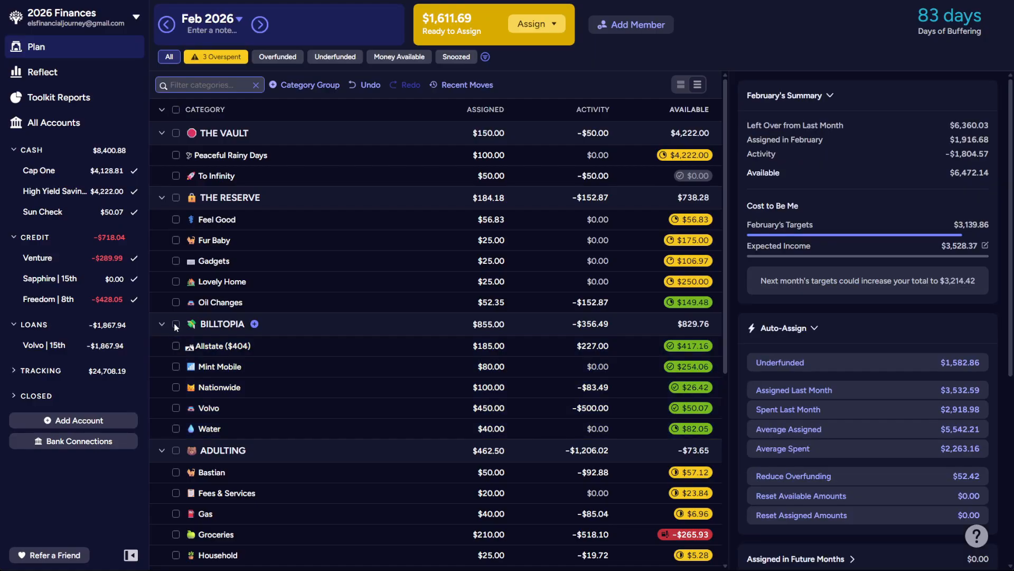
- Auto-assign the underfunded amount to all ADULTING categories and clear the group's selection
scroll(178, 306, "down", 3)
scroll(177, 302, "down", 2)
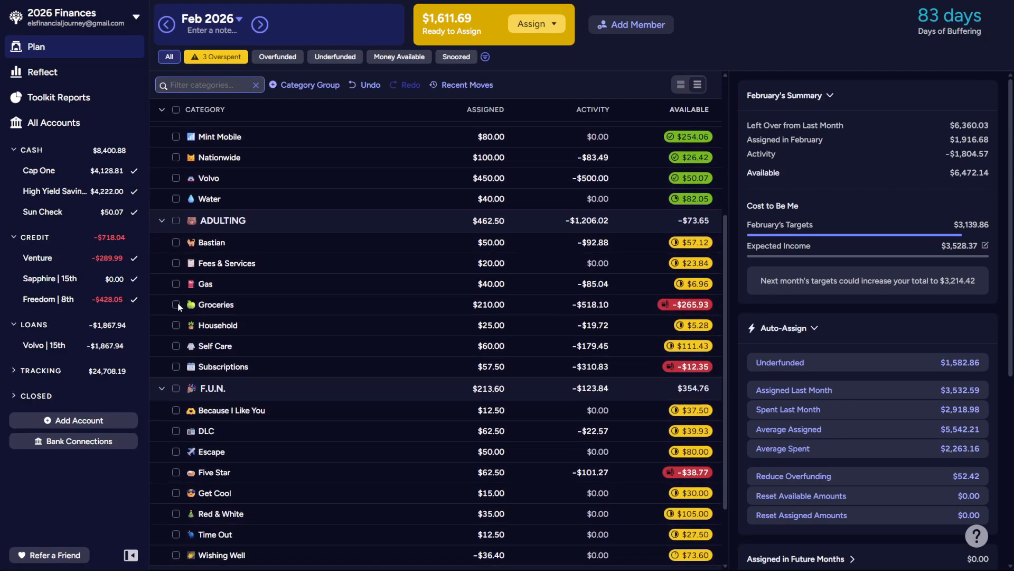
left_click(176, 220)
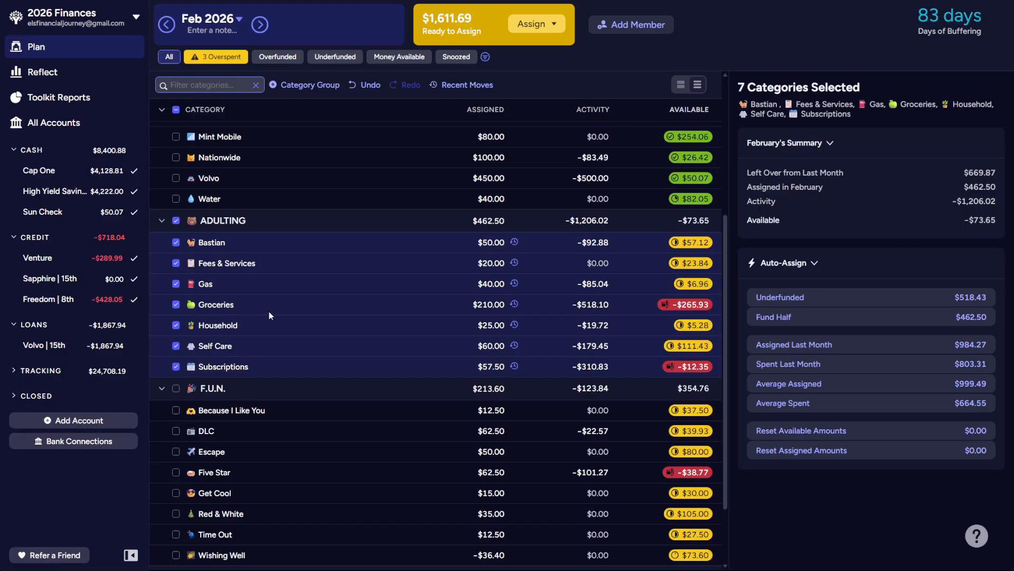
left_click(834, 299)
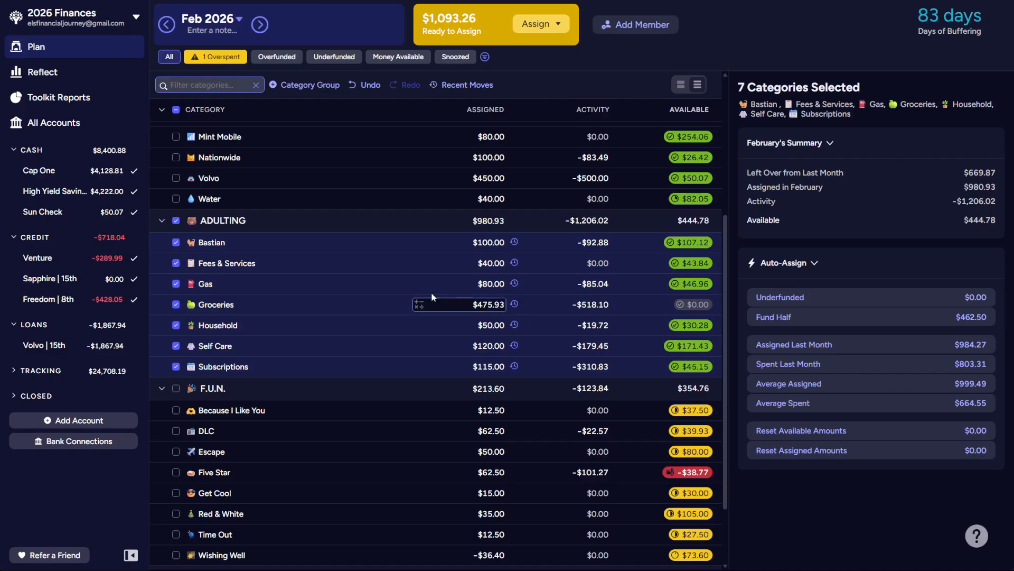
left_click(177, 221)
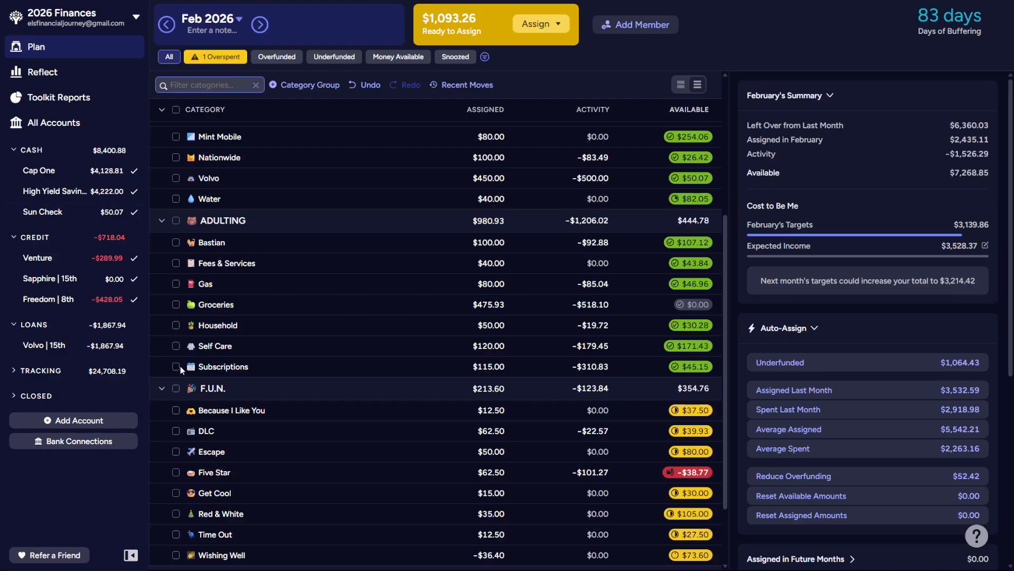
- Auto-assign the underfunded amount to all categories in THE RESERVE and clear the group's selection
scroll(211, 327, "up", 5)
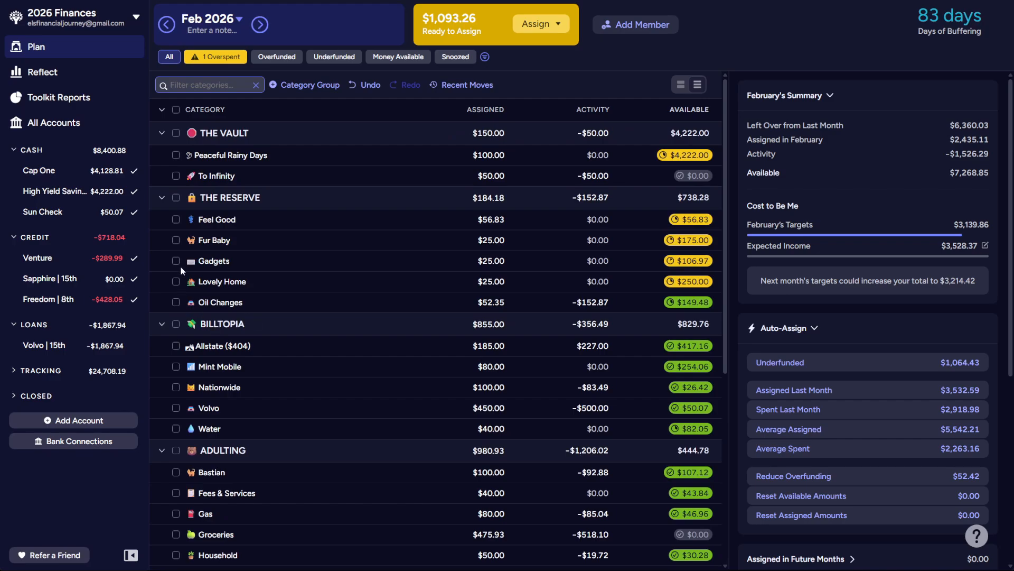
left_click(175, 198)
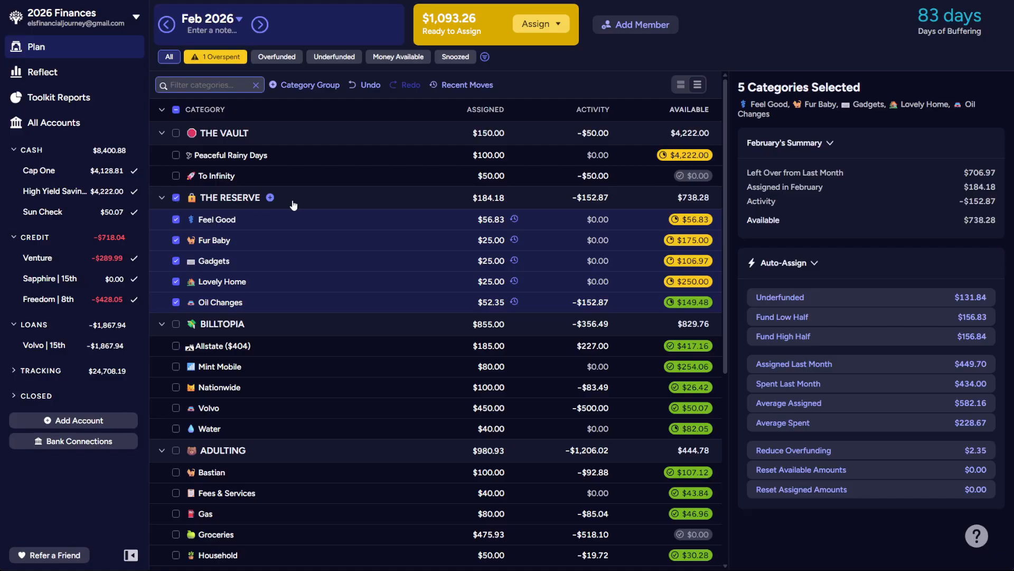
left_click(903, 300)
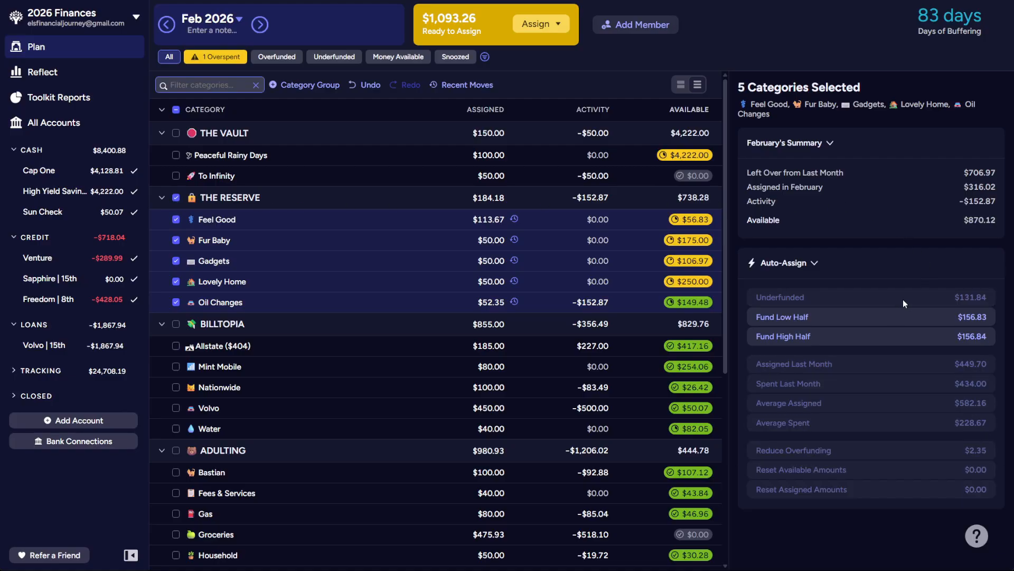
left_click(176, 197)
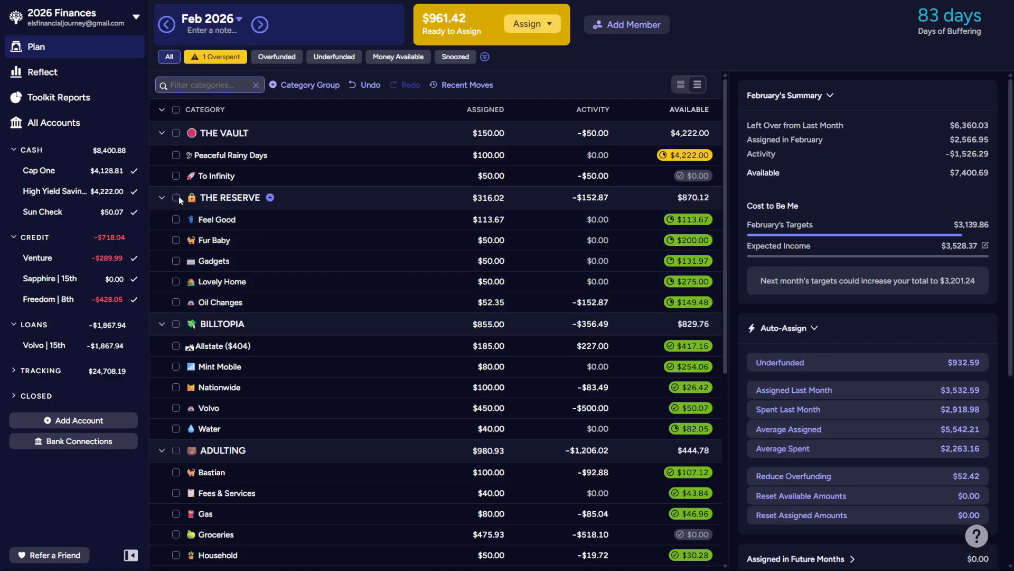
scroll(264, 221, "down", 5)
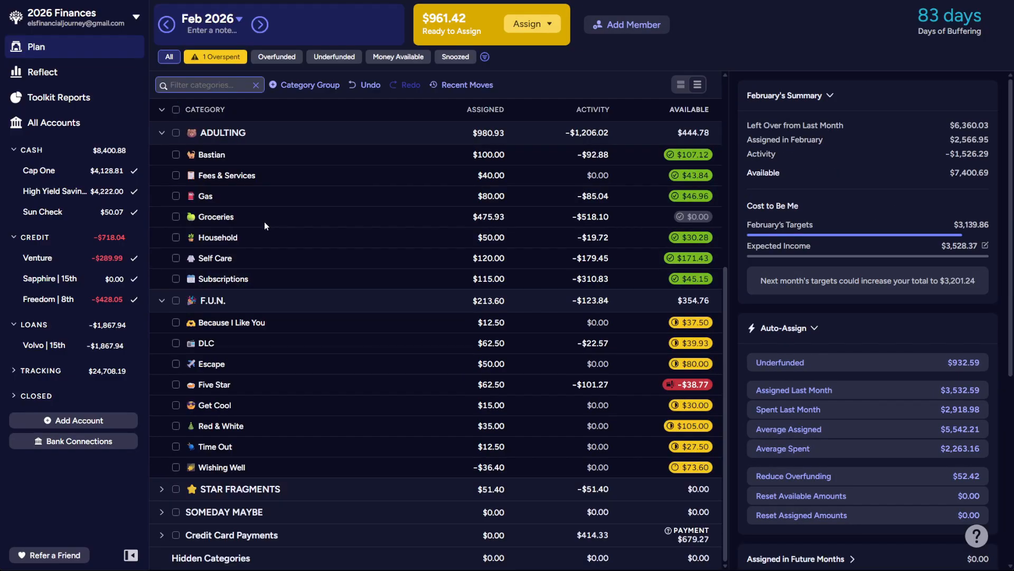
left_click(176, 301)
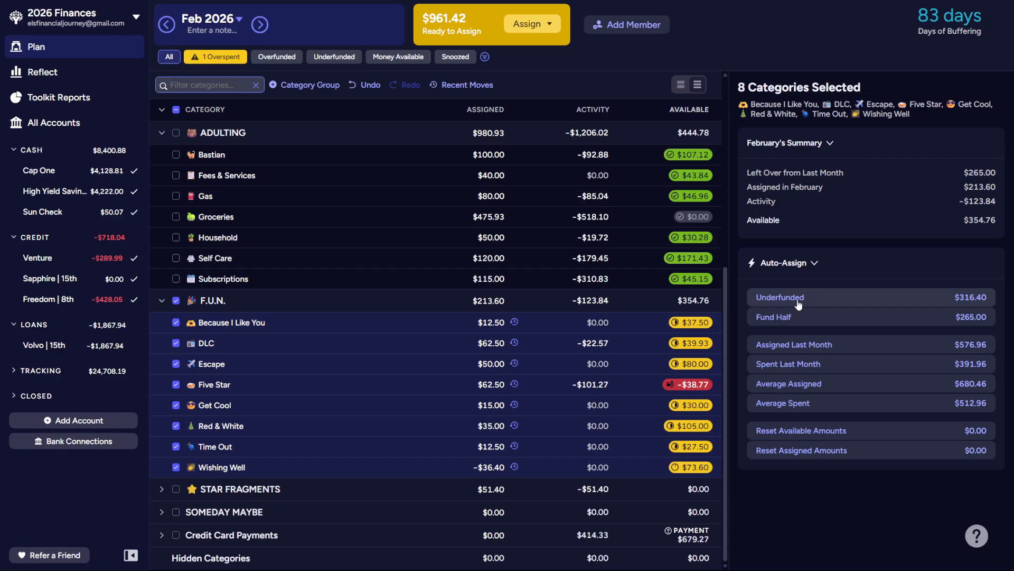
left_click(176, 302)
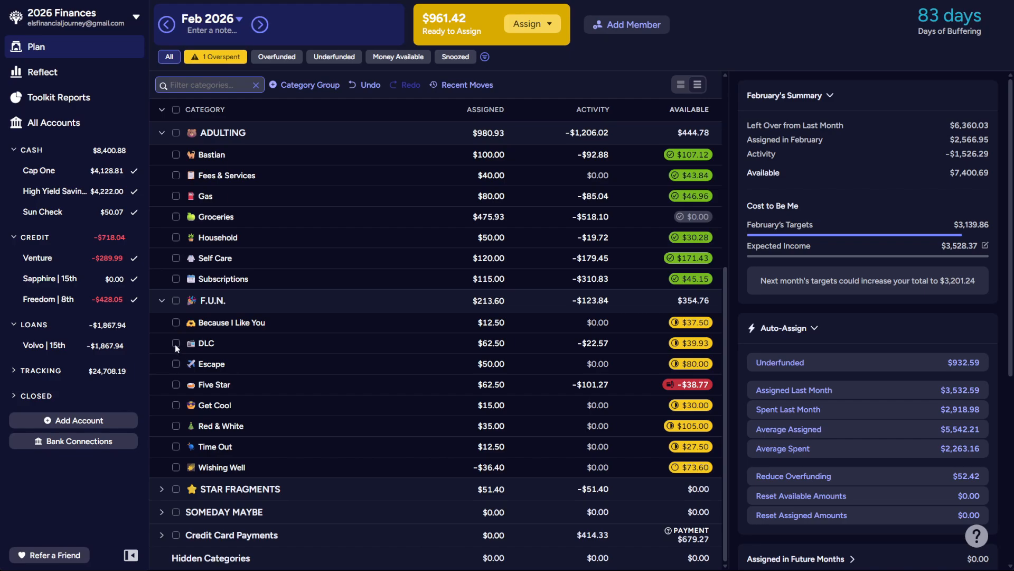
left_click(176, 322)
left_click(176, 343)
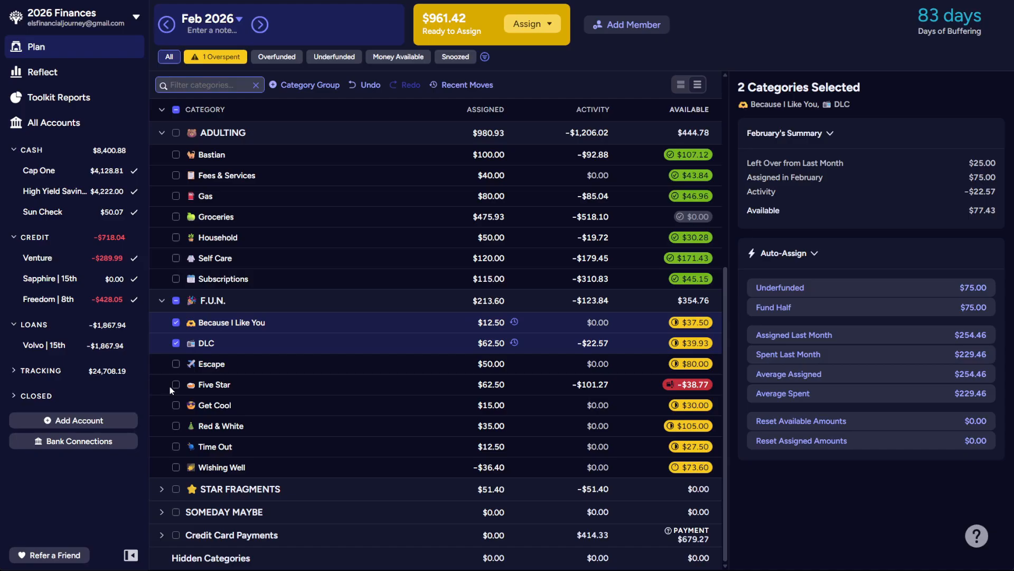
- Auto-assign the underfunded amount to Because I Like You, DLC, Five Star, Red & White and Wishing Well, clearing the F.U.N. selection
left_click(465, 384)
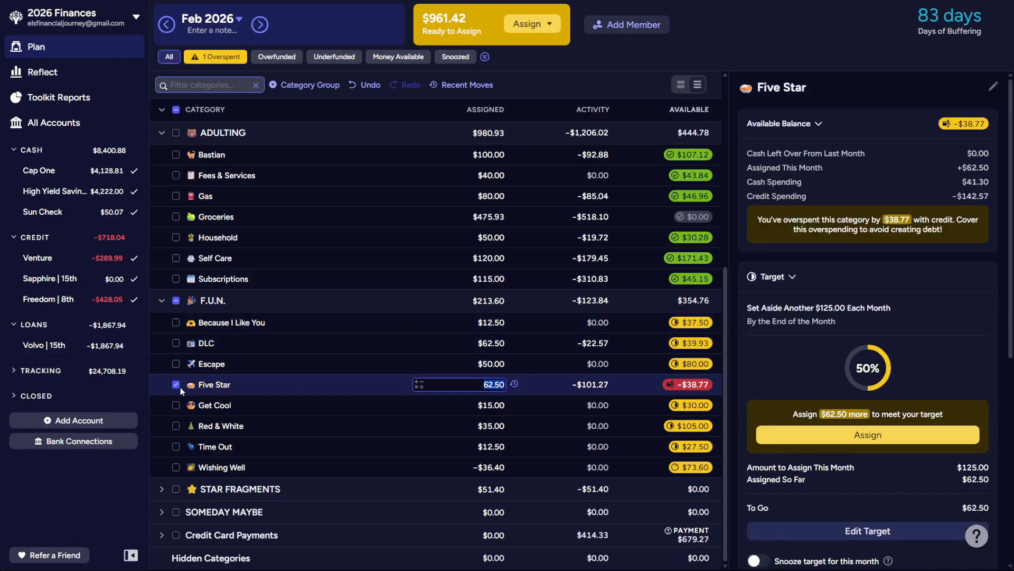
left_click(176, 323)
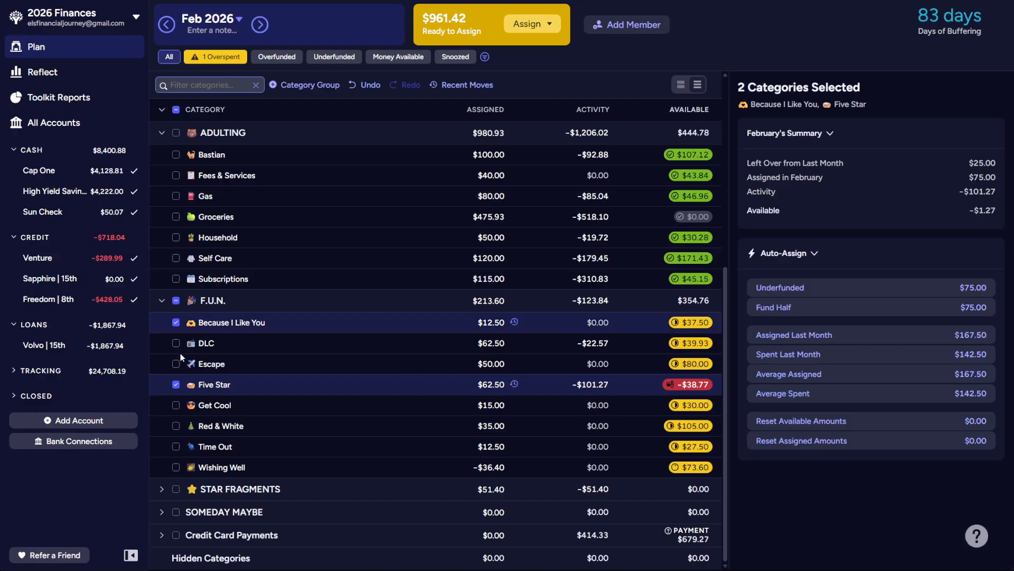
left_click(175, 343)
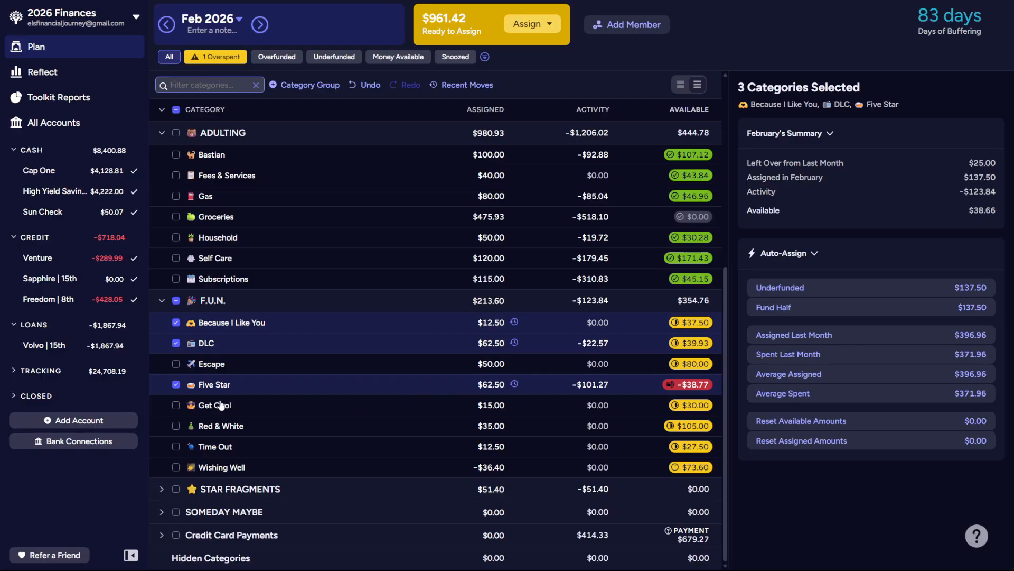
left_click(176, 426)
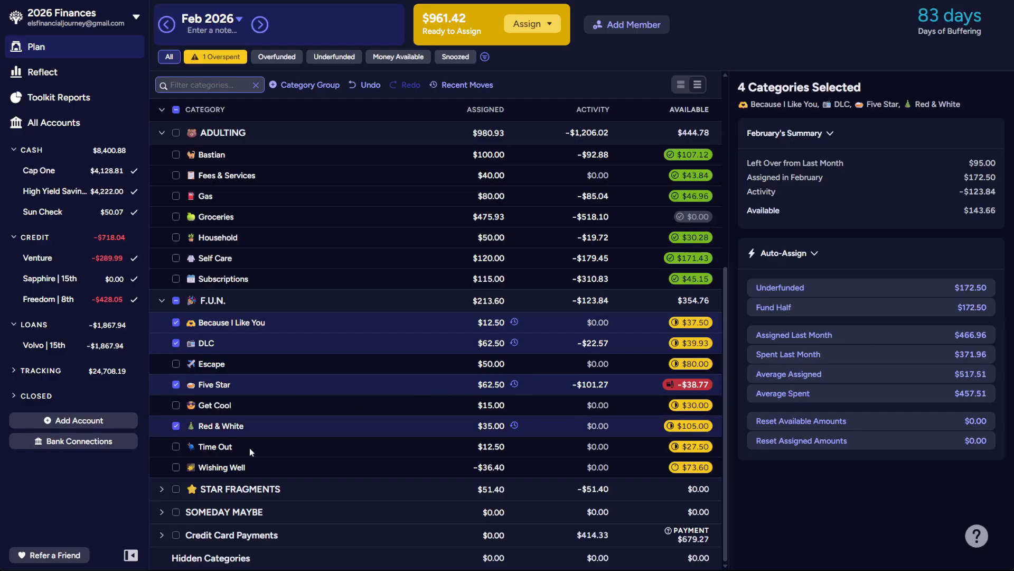
left_click(176, 467)
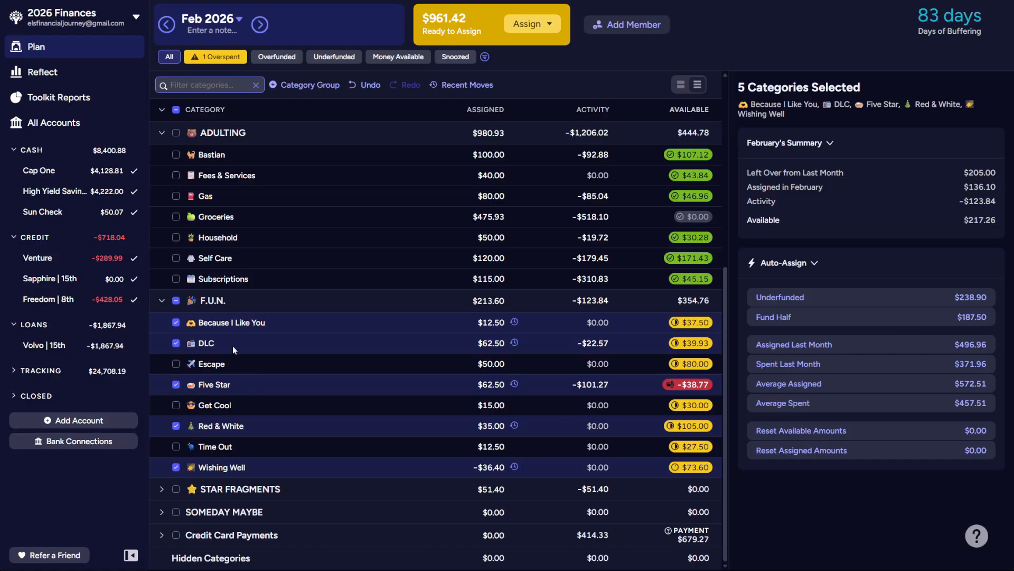
left_click(838, 299)
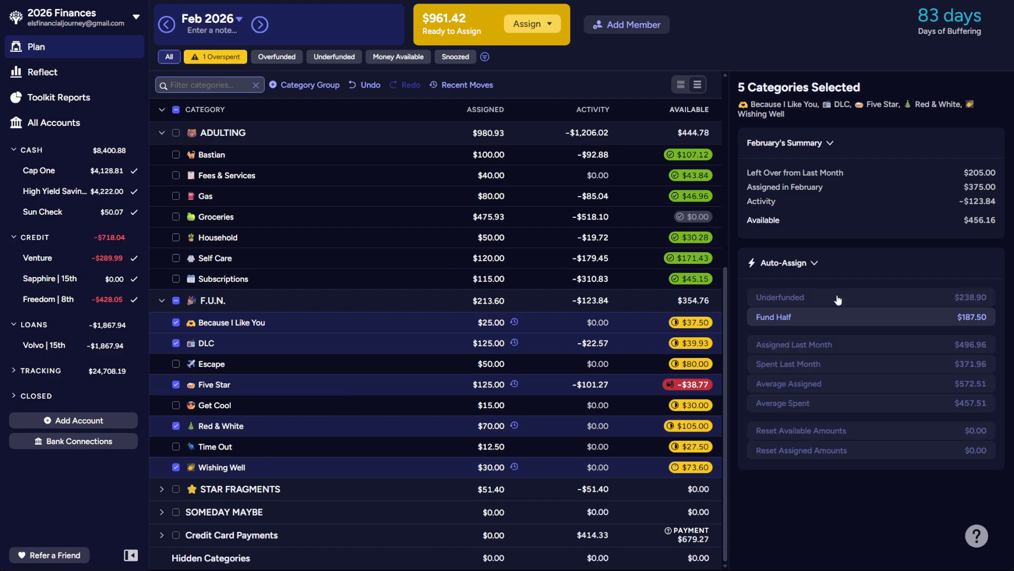
left_click(175, 301)
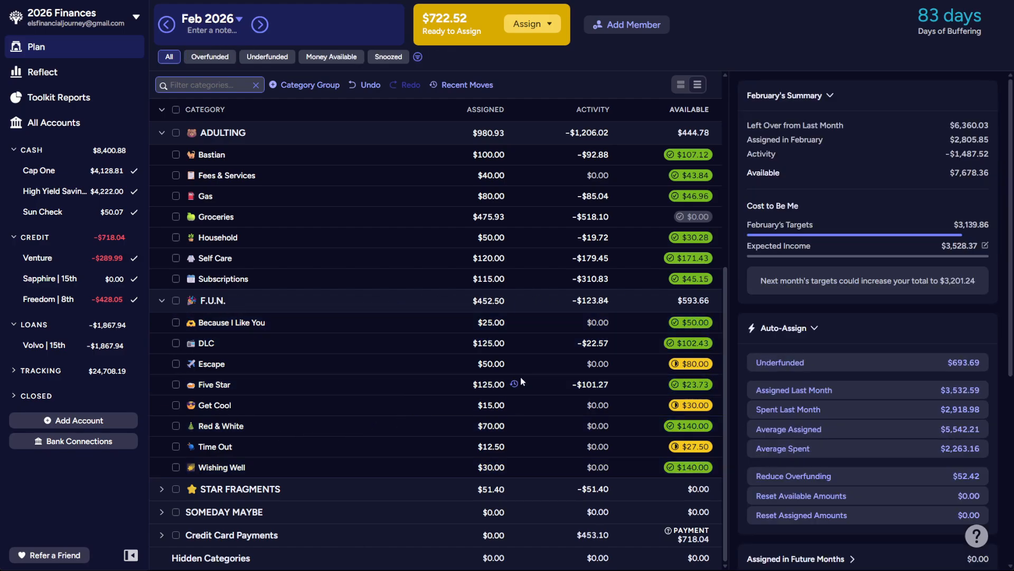
- Snooze this month's targets for the Escape, Get Cool and Time Out categories in F.U.N
left_click(542, 364)
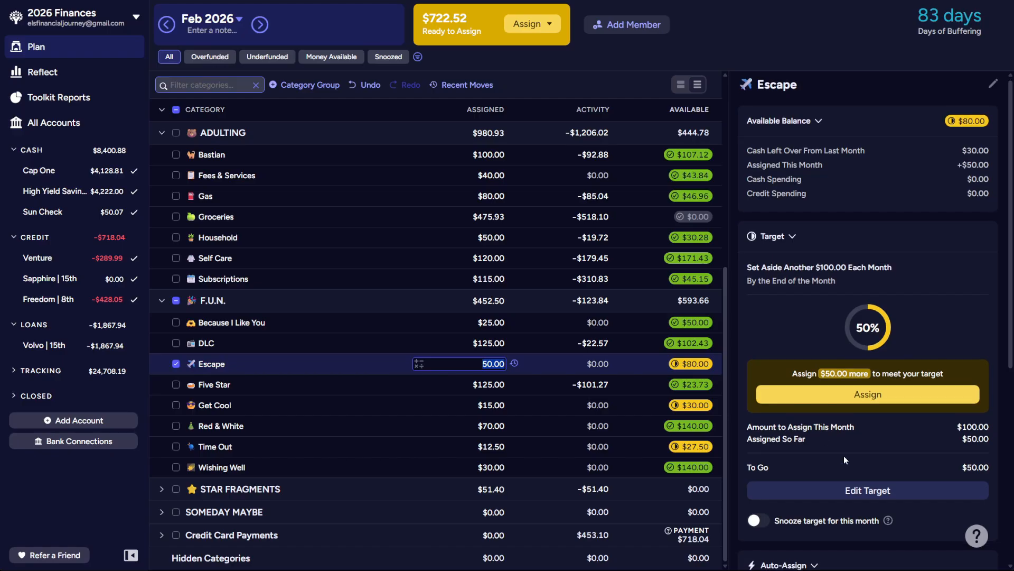
scroll(844, 455, "down", 1)
left_click(759, 477)
left_click(617, 403)
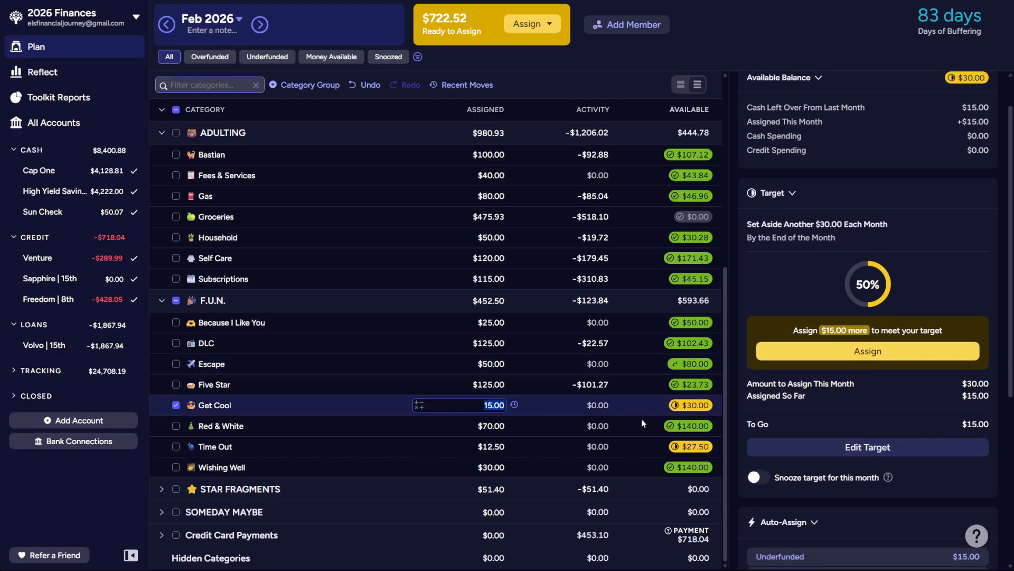
left_click(759, 482)
left_click(624, 442)
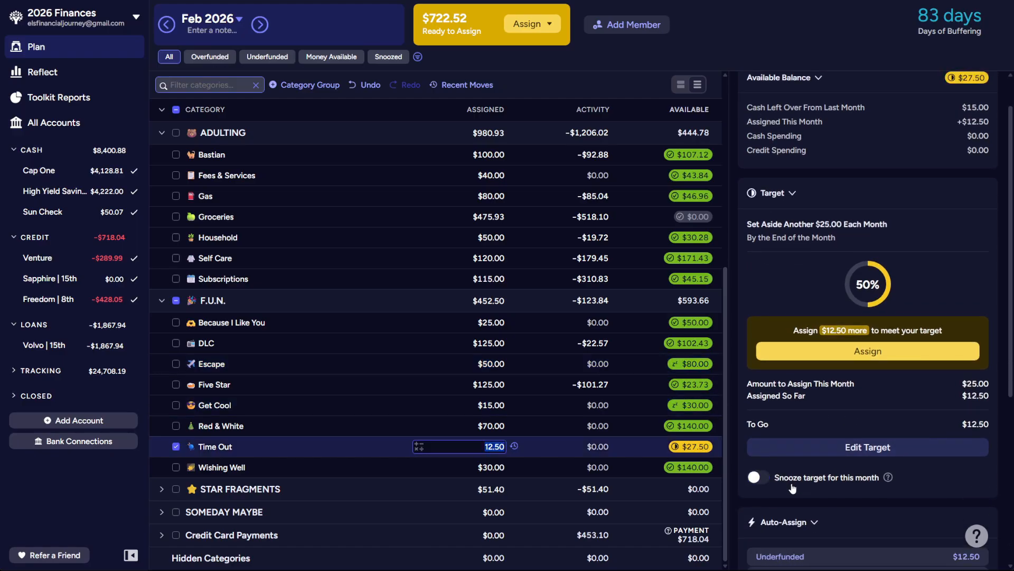
left_click(761, 477)
- Raise the Feel Good category's assigned amount in THE RESERVE to $200.00 by adding 100 and subtracting 13.67
scroll(267, 422, "up", 6)
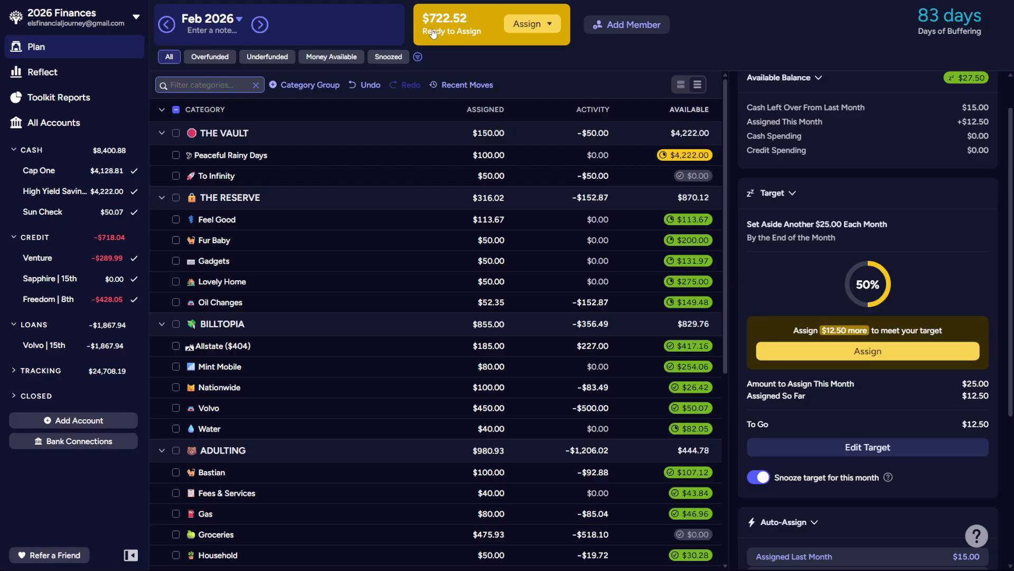
left_click(490, 221)
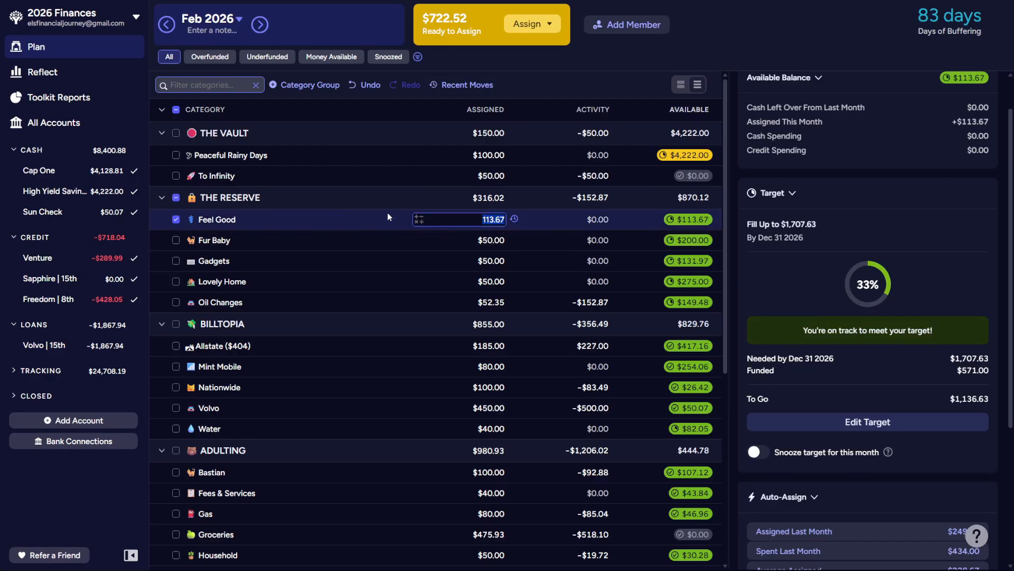
key("Right")
type("+100-13.67")
key("Return")
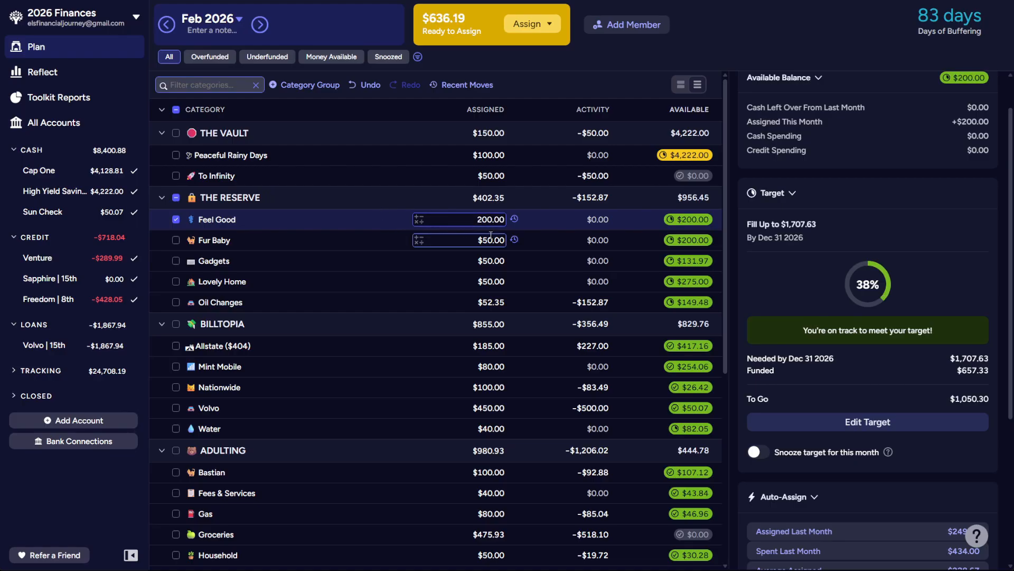
- Add $500 to the Volvo category's assigned amount in BILLTOPIA, bringing it to $950.00
scroll(480, 296, "down", 1)
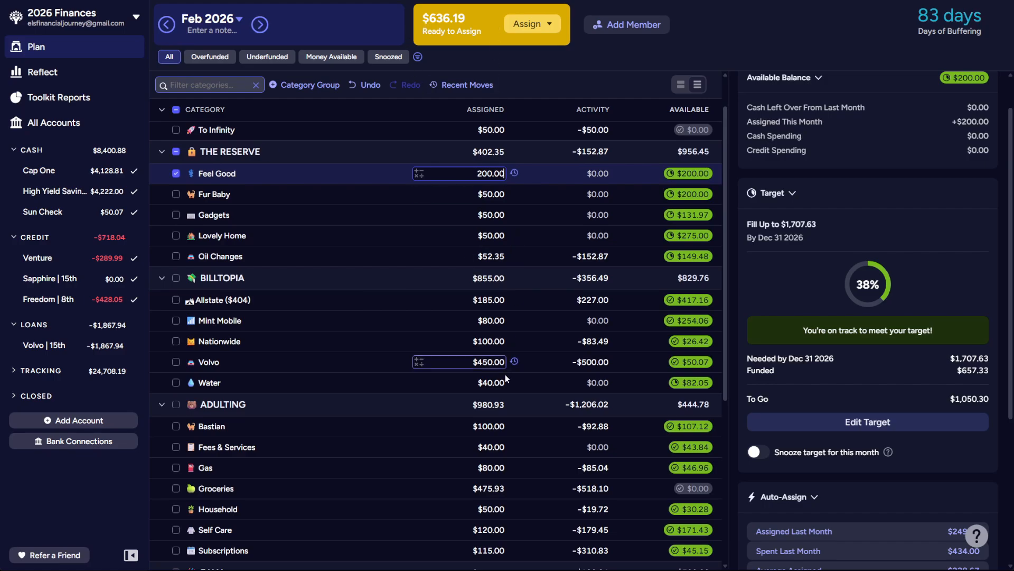
left_click(478, 362)
type("+500")
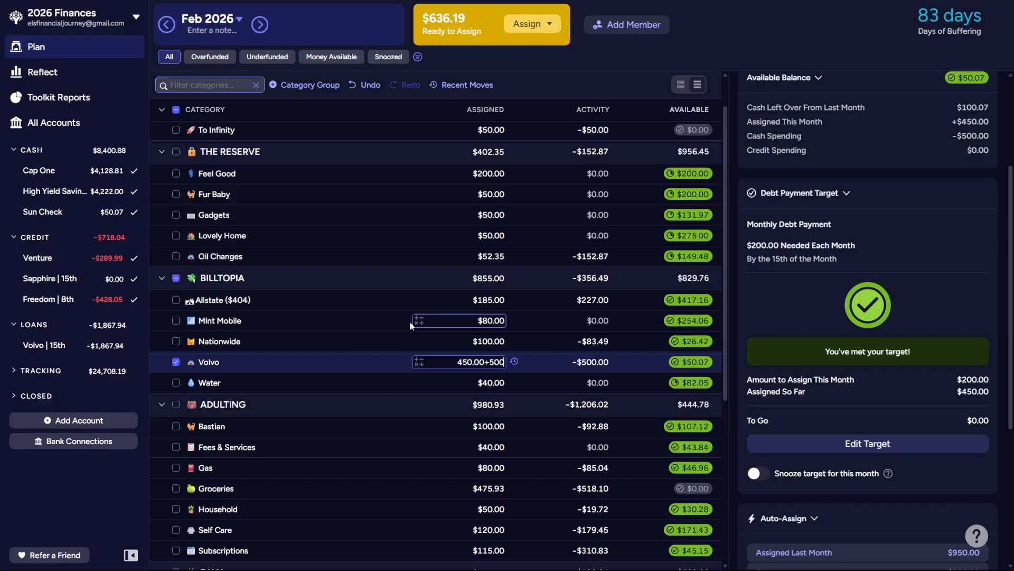
key("Return")
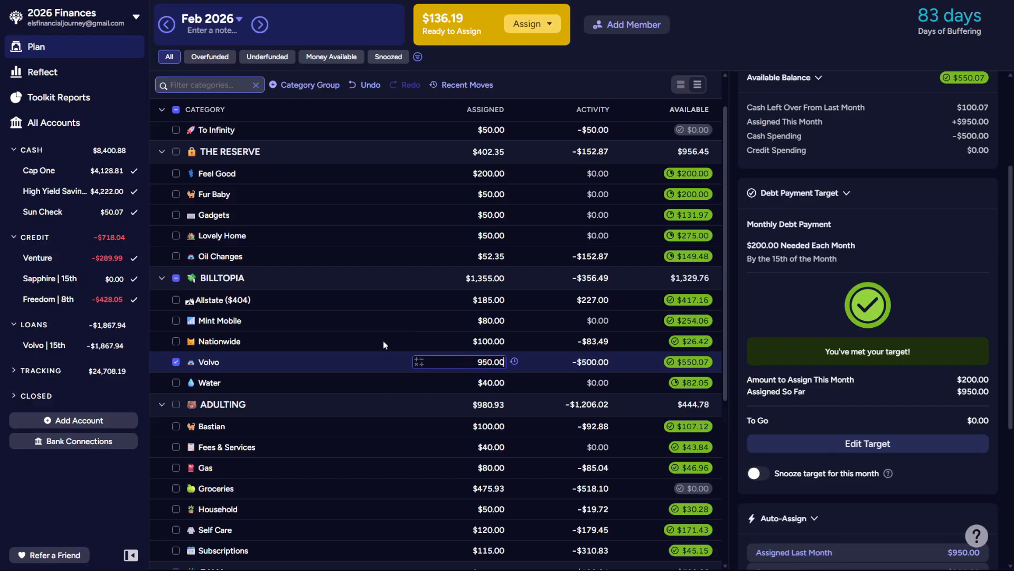
- Raise the Oil Changes category's assigned amount in THE RESERVE to $77.87 by adding $25 and then $0.52
scroll(525, 395, "up", 2)
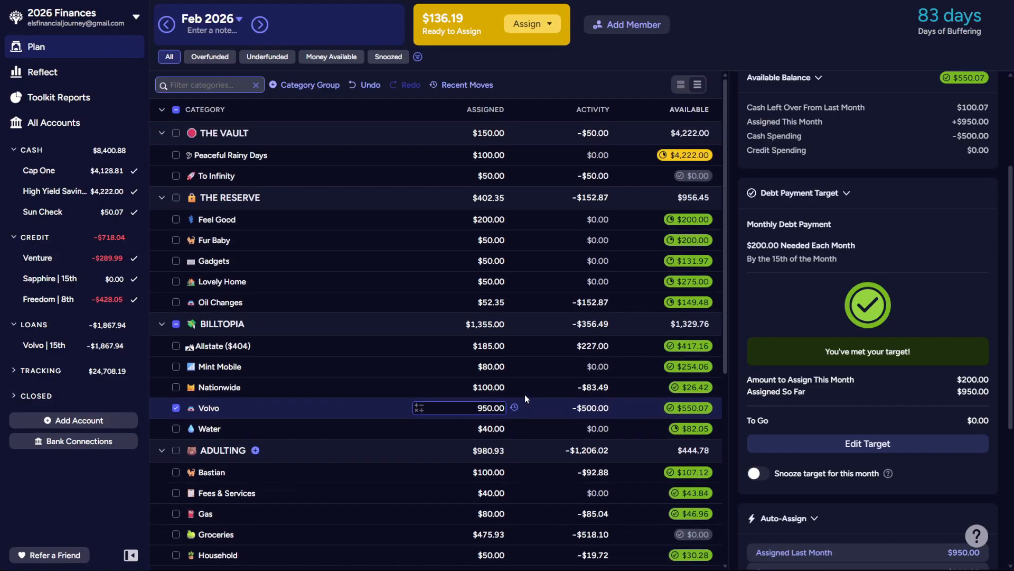
left_click(491, 303)
key("Right")
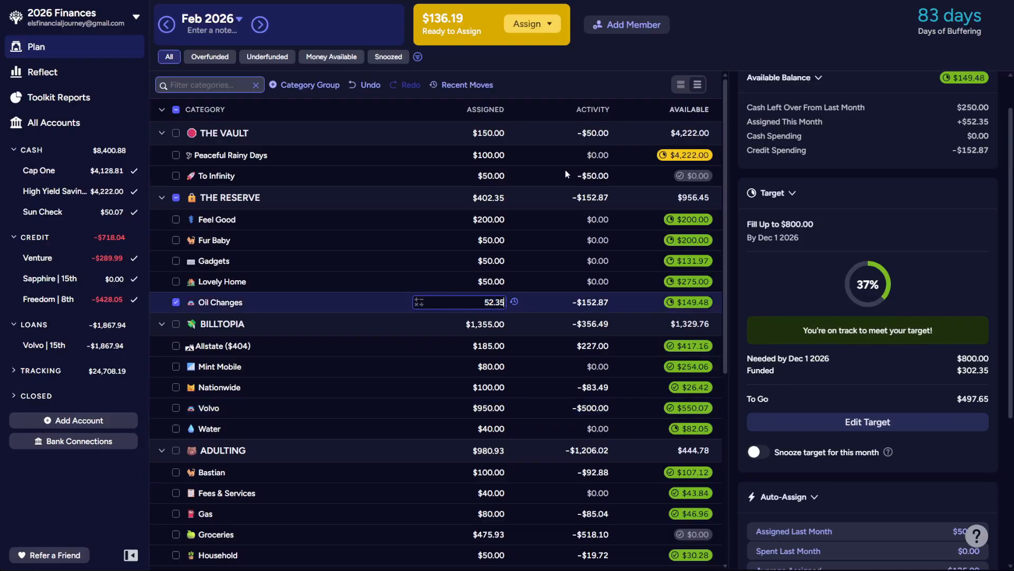
type("+25")
key("Return")
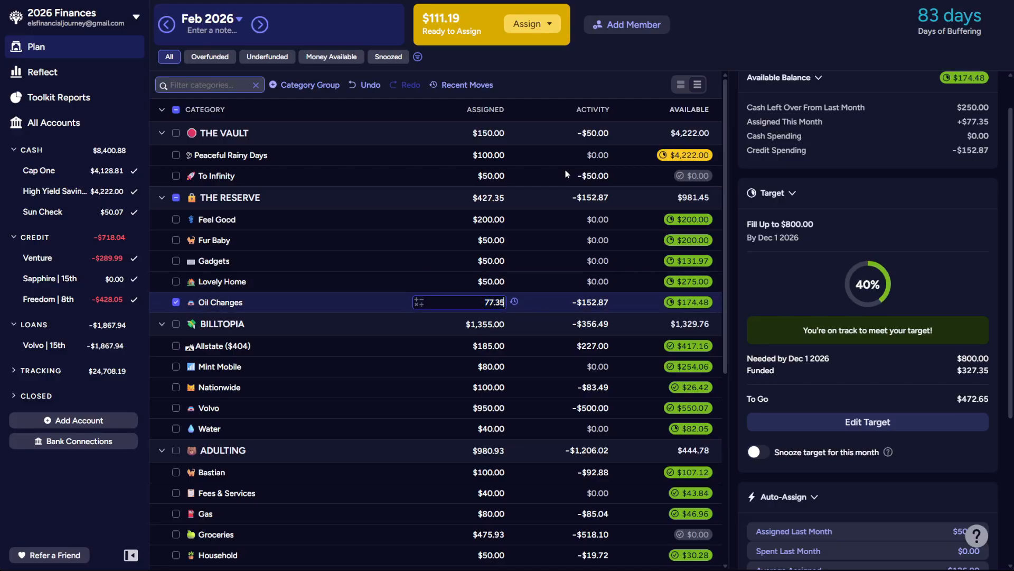
type("+52")
key("Return")
- Set the Gadgets category's assigned amount to $68.03 by adding 19.02 and then subtracting 0.99
key("Up")
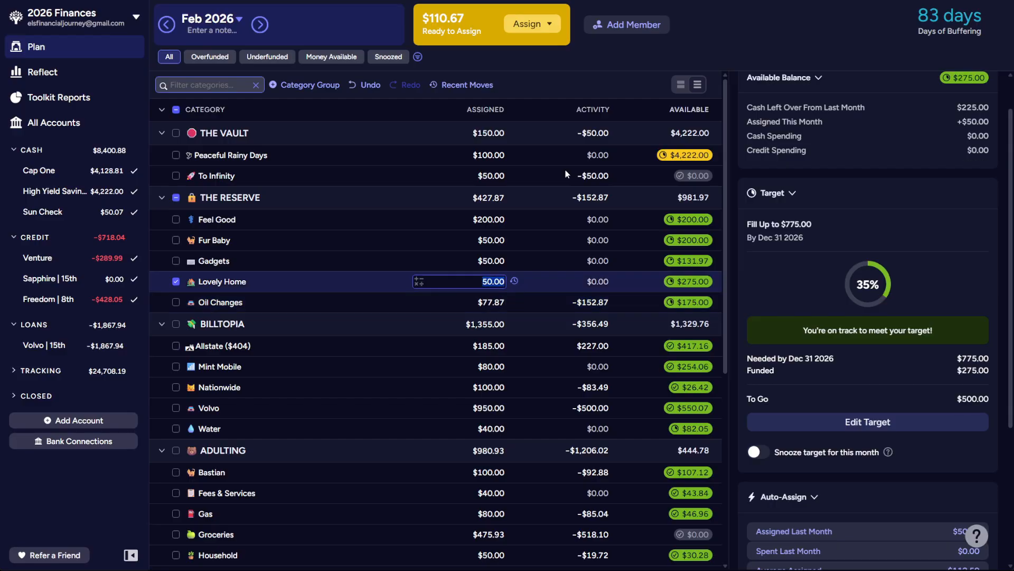
key("Down")
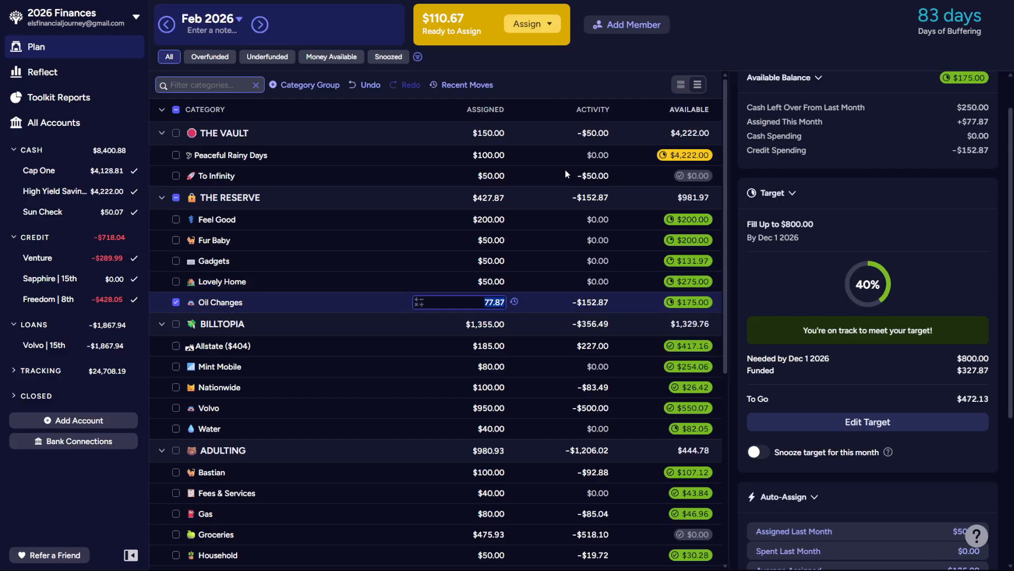
key("Up")
key("Up")
type("+")
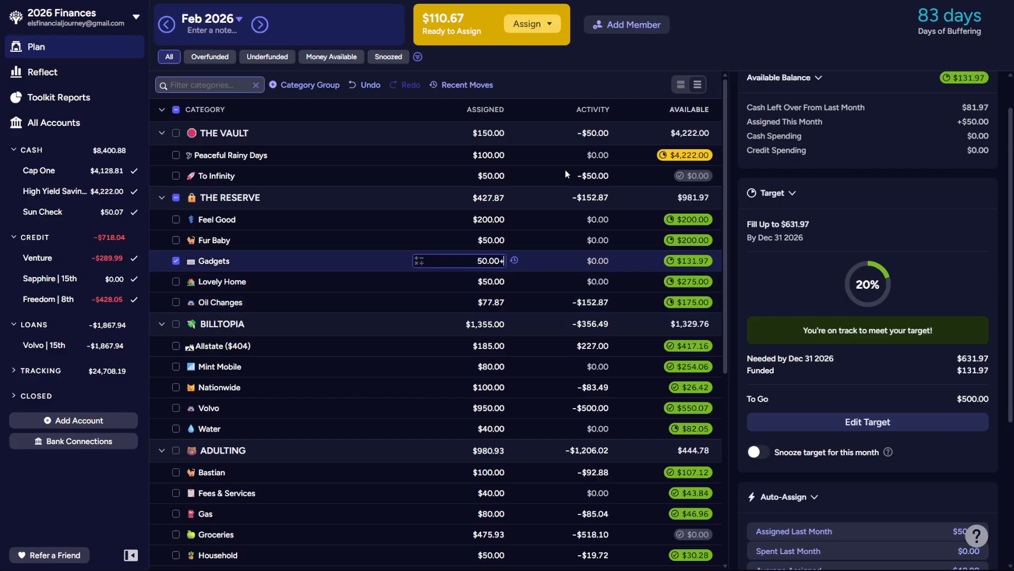
type("19.02")
key("Return")
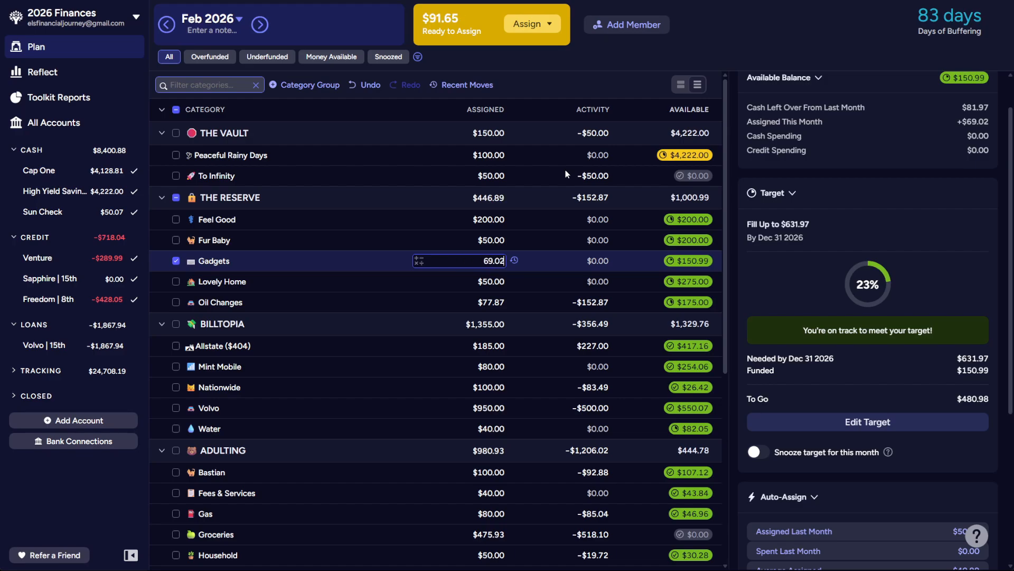
key("Up")
key("Down")
type("-0.99")
key("Return")
- Examine the targets and balances in THE RESERVE and THE VAULT, then the remaining category groups, for where leftover money could go
key("Up")
key("Up")
key("Down")
key("Down")
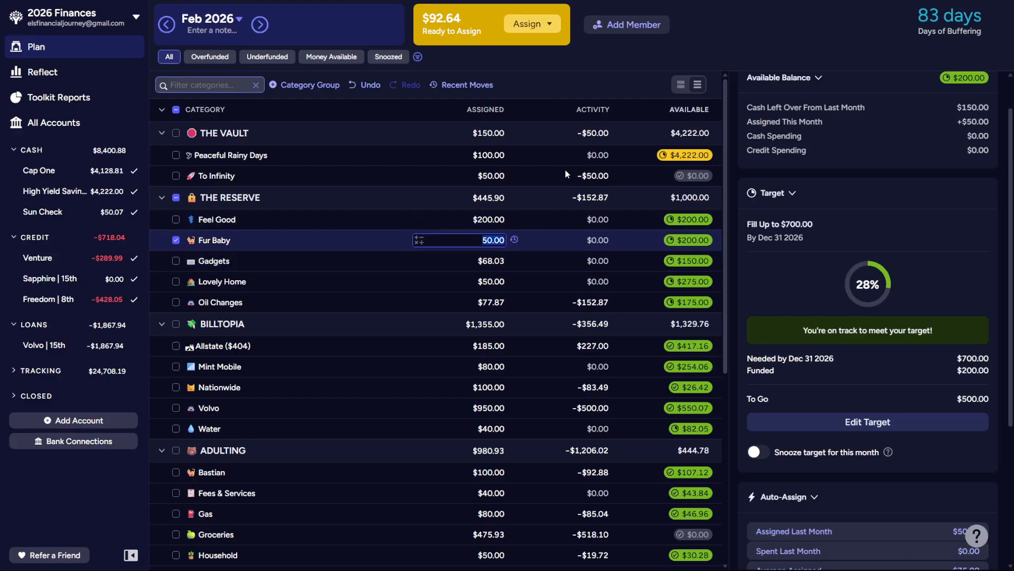
key("Down")
key("Down")
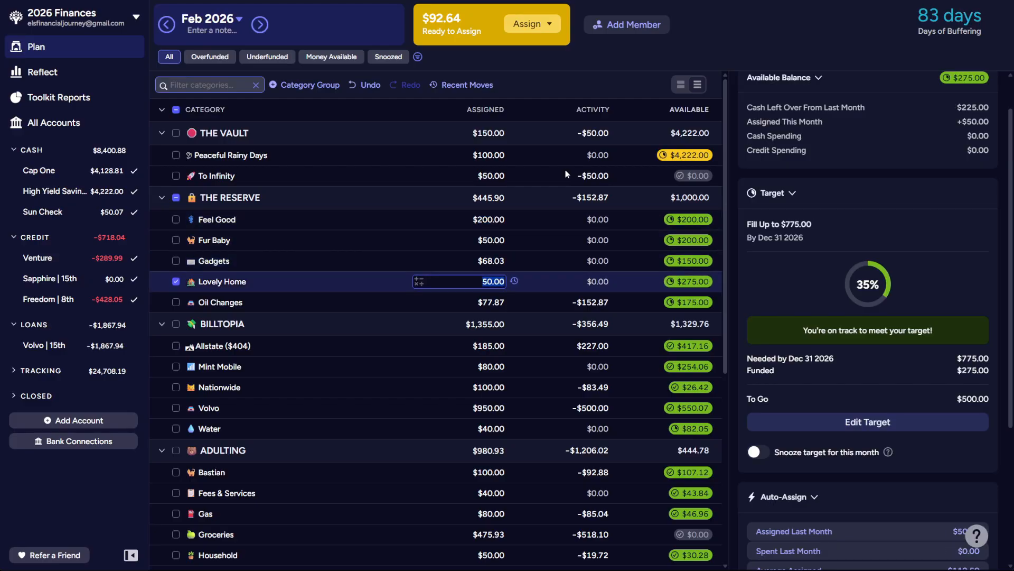
key("Up")
key("Up")
key("Up")
key("Up")
key("Up")
key("Up")
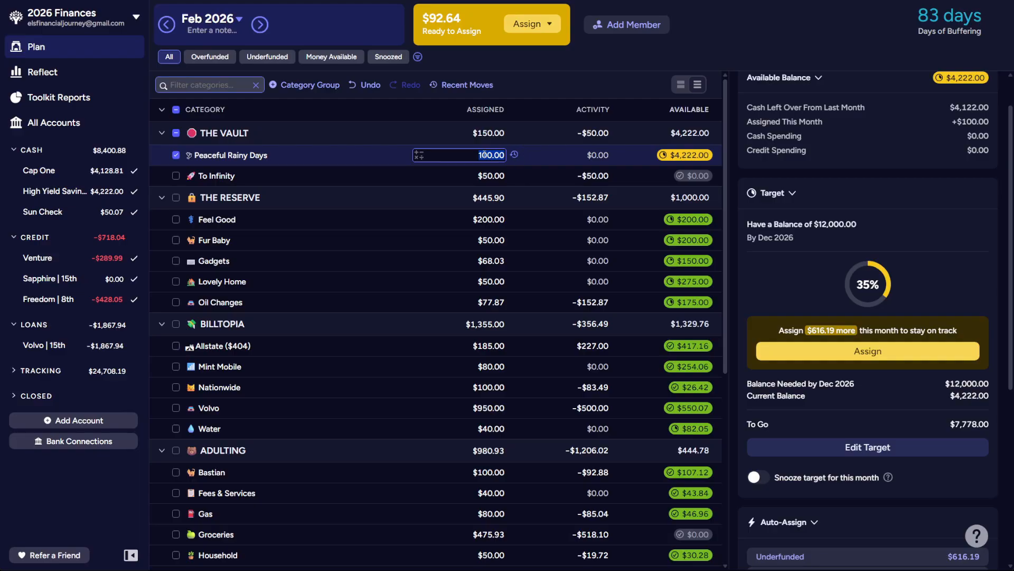
left_click(467, 176)
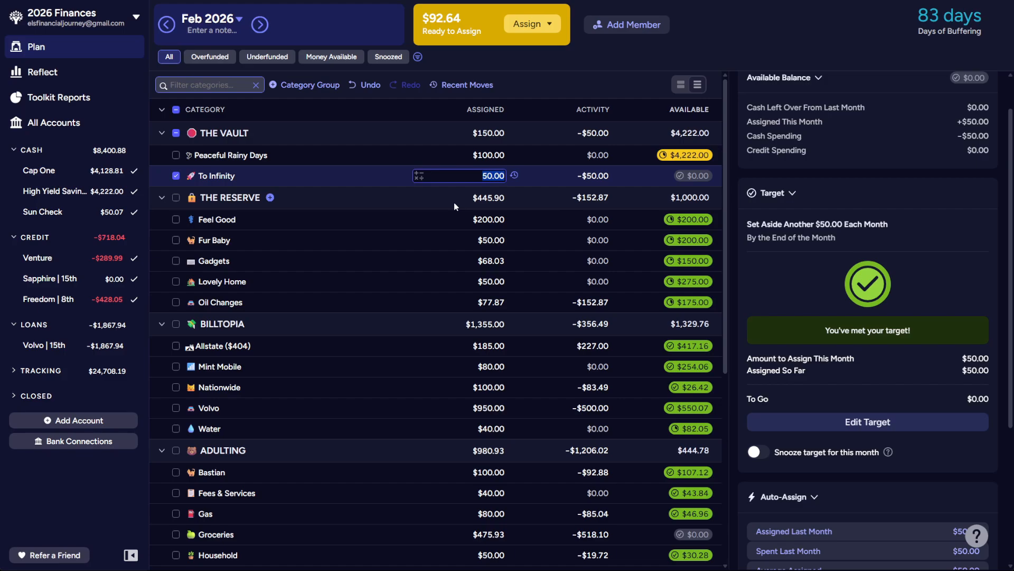
scroll(454, 206, "down", 1)
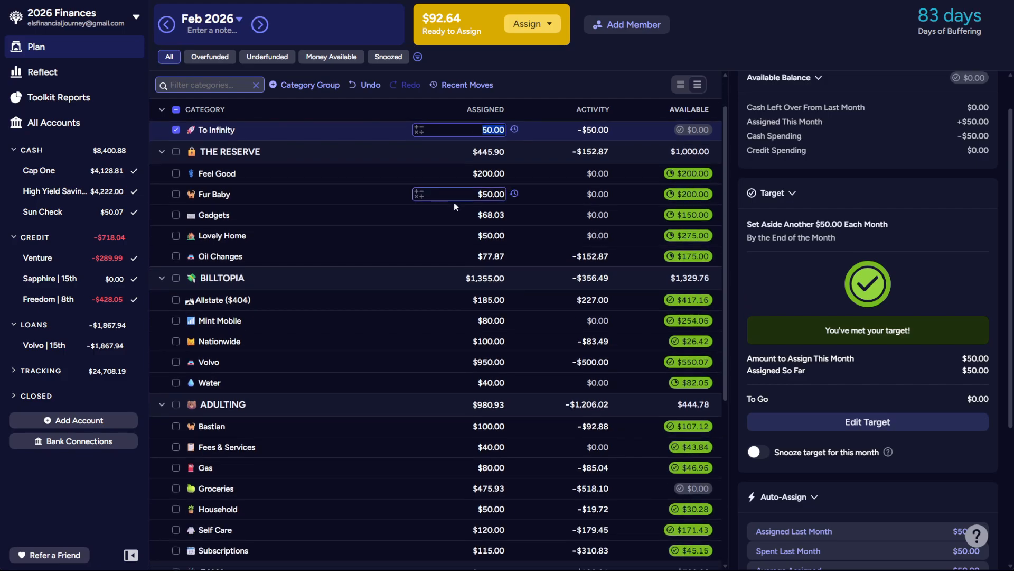
scroll(454, 203, "down", 5)
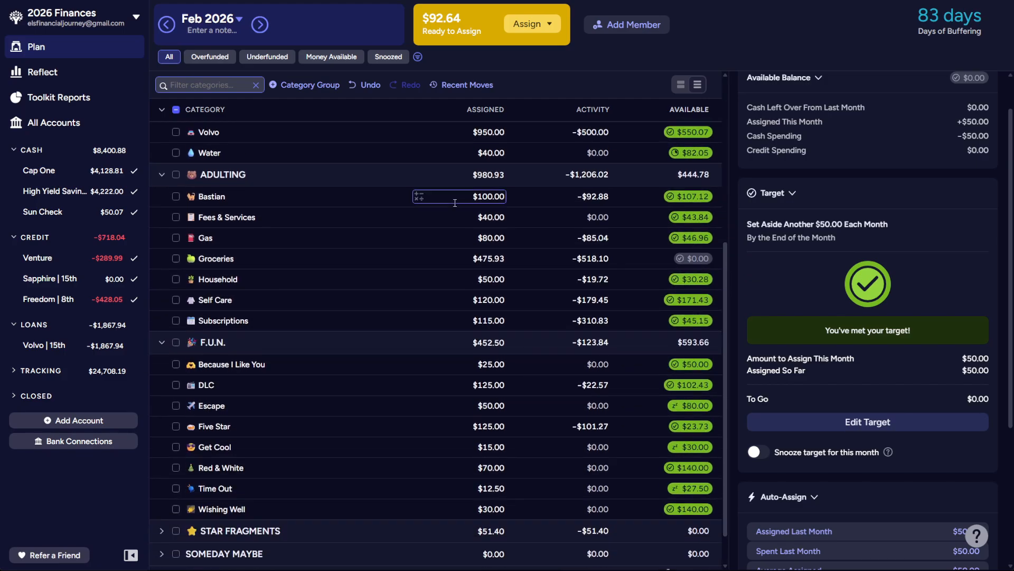
scroll(455, 203, "down", 1)
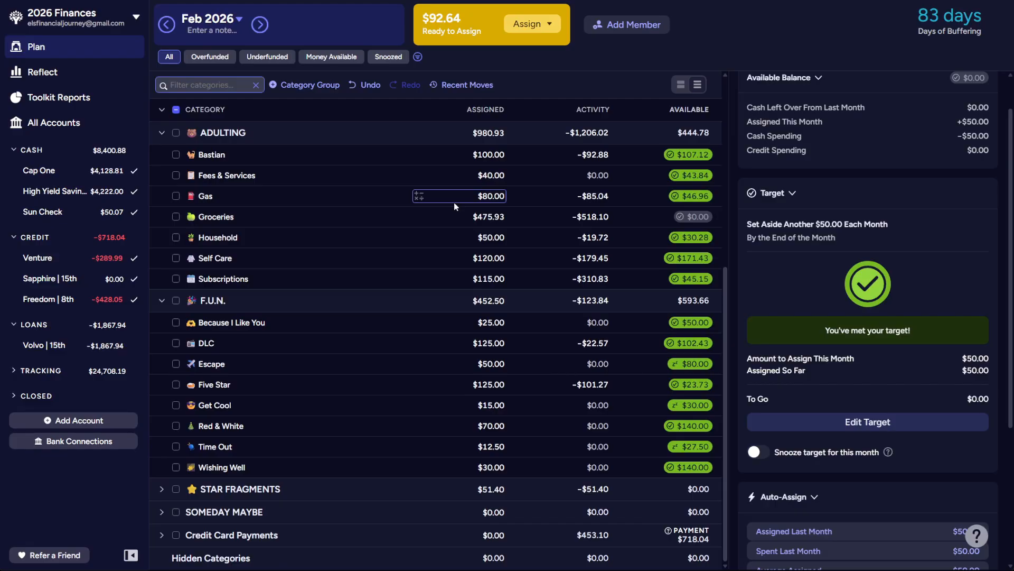
scroll(486, 334, "up", 7)
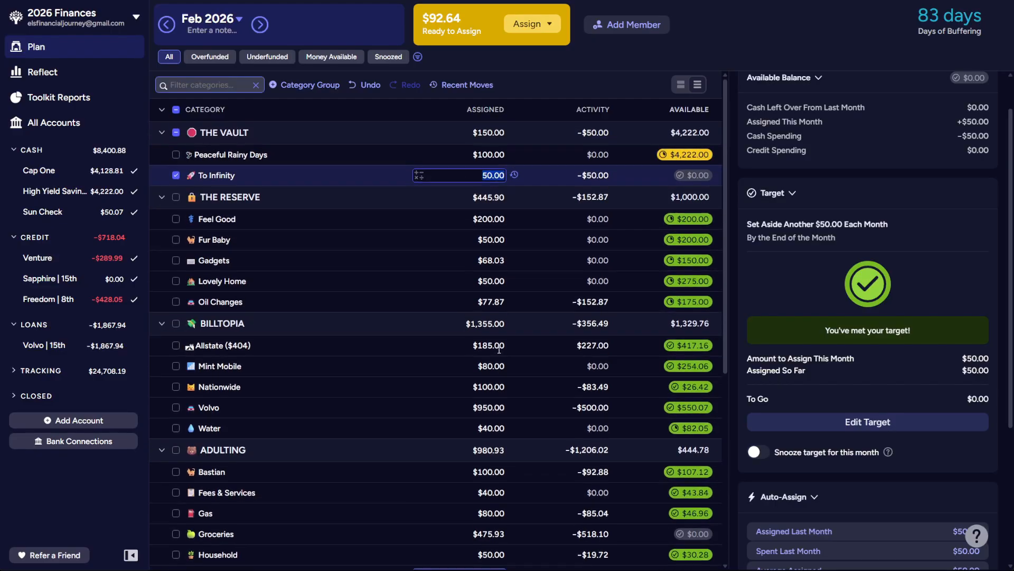
- Set the Feel Good category's assigned amount to $250
left_click(494, 219)
type("250")
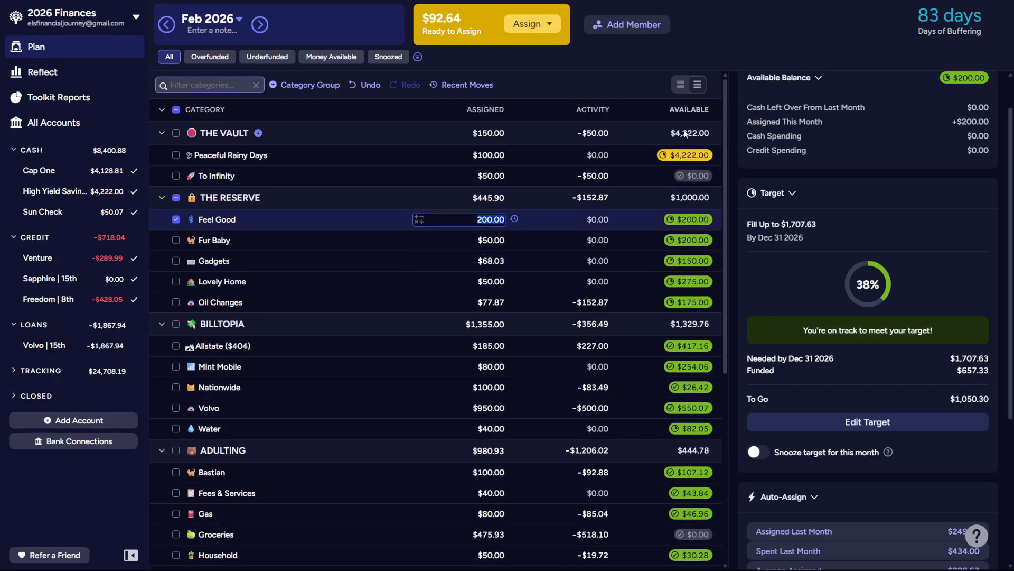
key("Return")
- Add the remaining $42.64 to the Oil Changes category's assigned amount and clear the category's selection
key("Down")
key("Down")
key("Down")
key("Down")
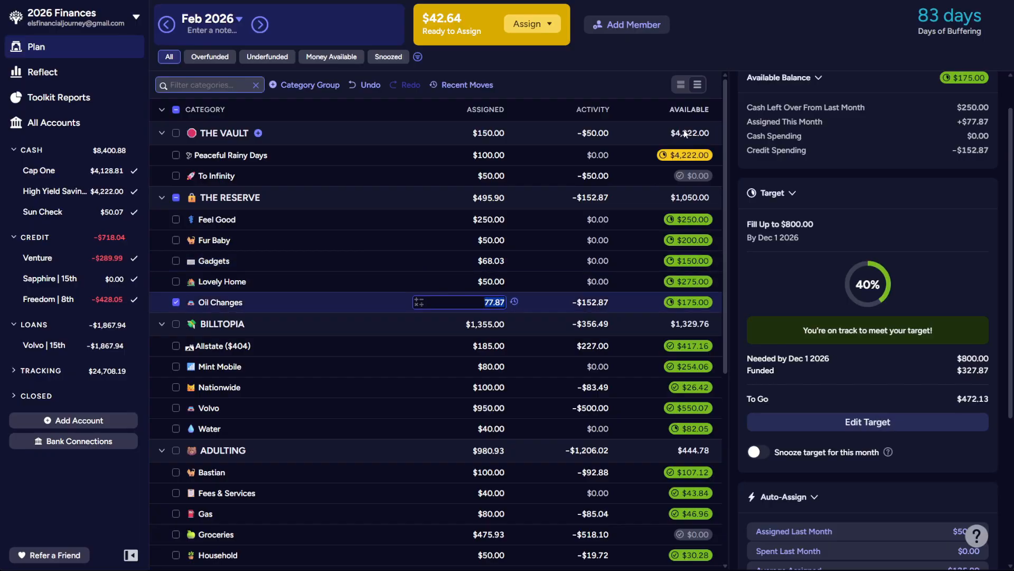
key("Right")
type("+42.64")
key("Return")
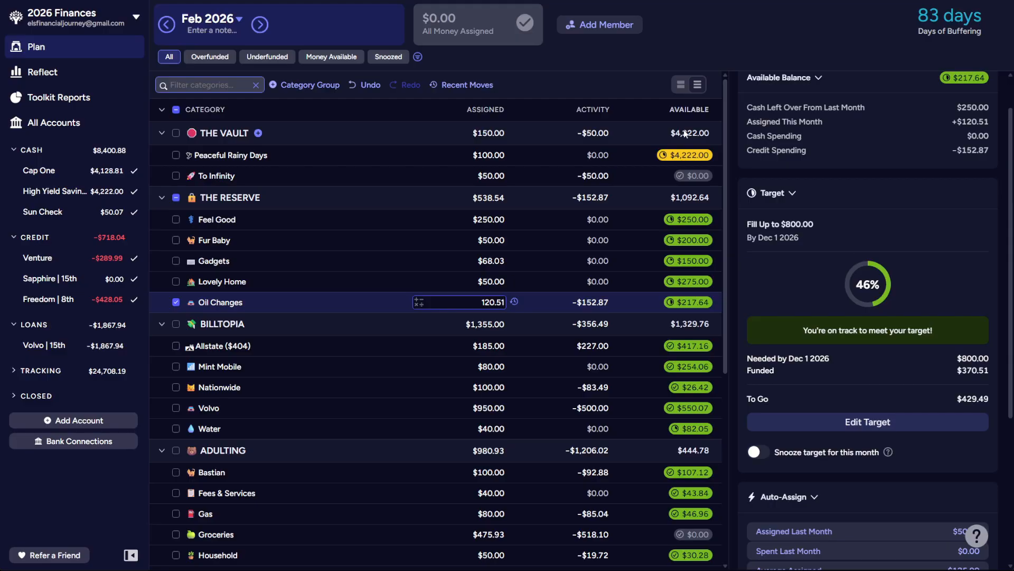
left_click(178, 303)
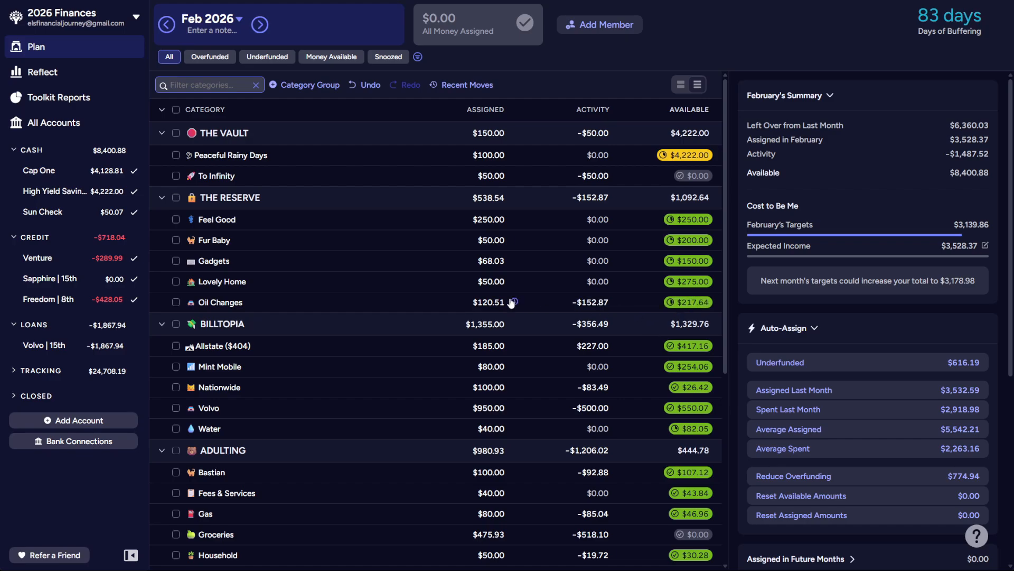
- Snooze the Peaceful Rainy Days category's target for this month and clear the category's selection
left_click(572, 157)
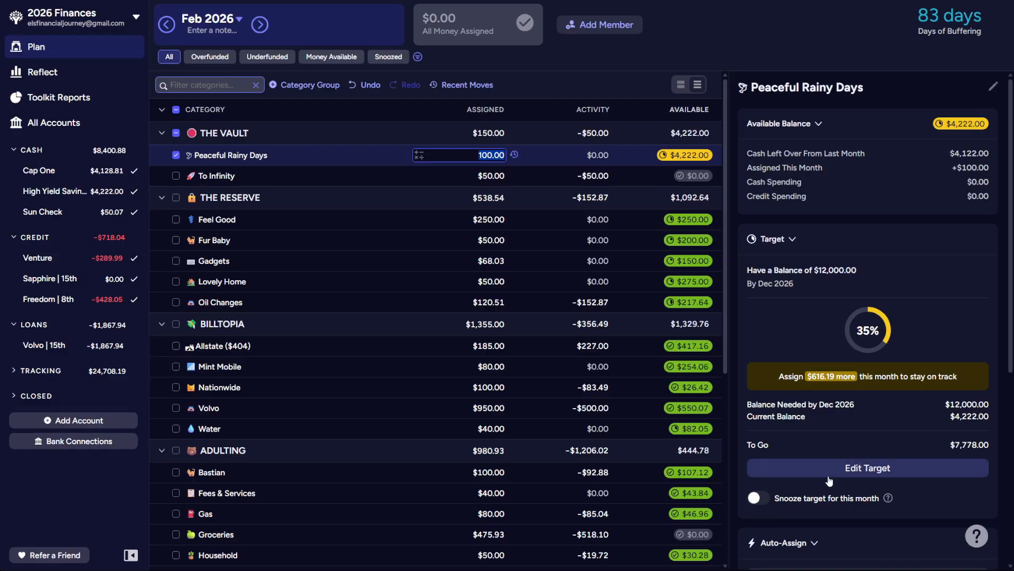
left_click(759, 499)
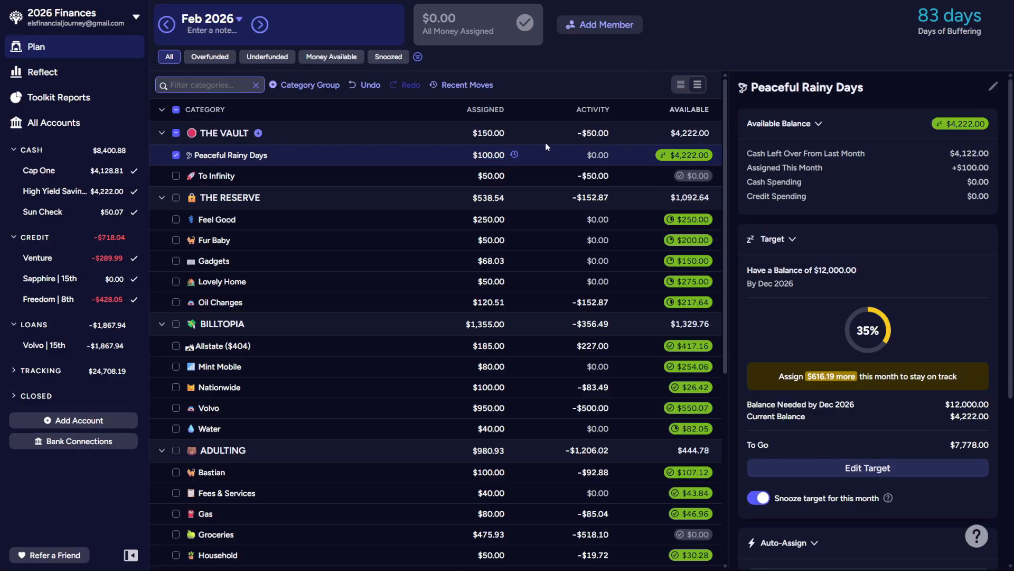
left_click(177, 111)
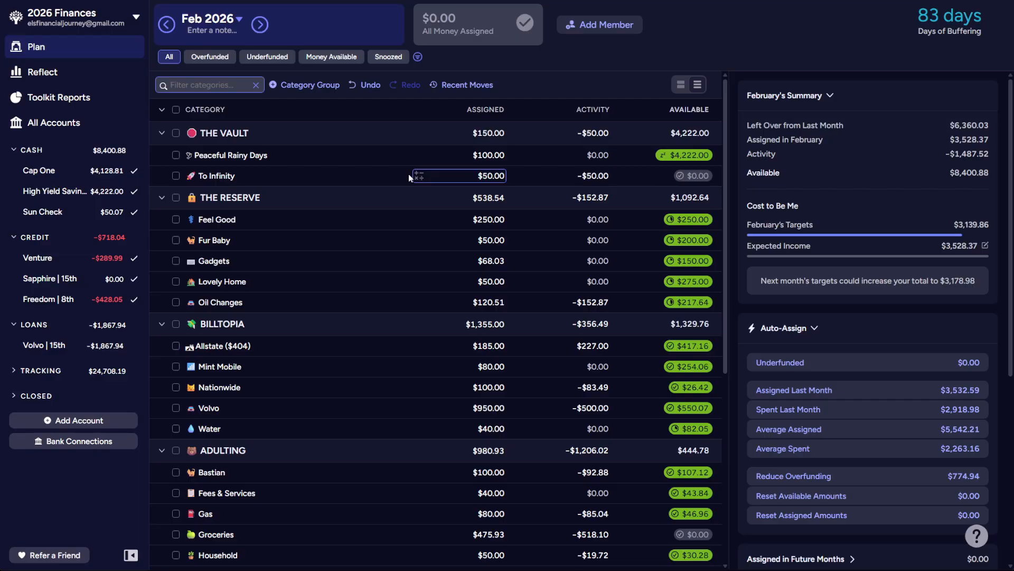
- Switch to the Annual Planning spreadsheet in Google Sheets, review the Goals sheet's tasks and statuses, and return to the 2026 sheet
scroll(409, 179, "down", 6)
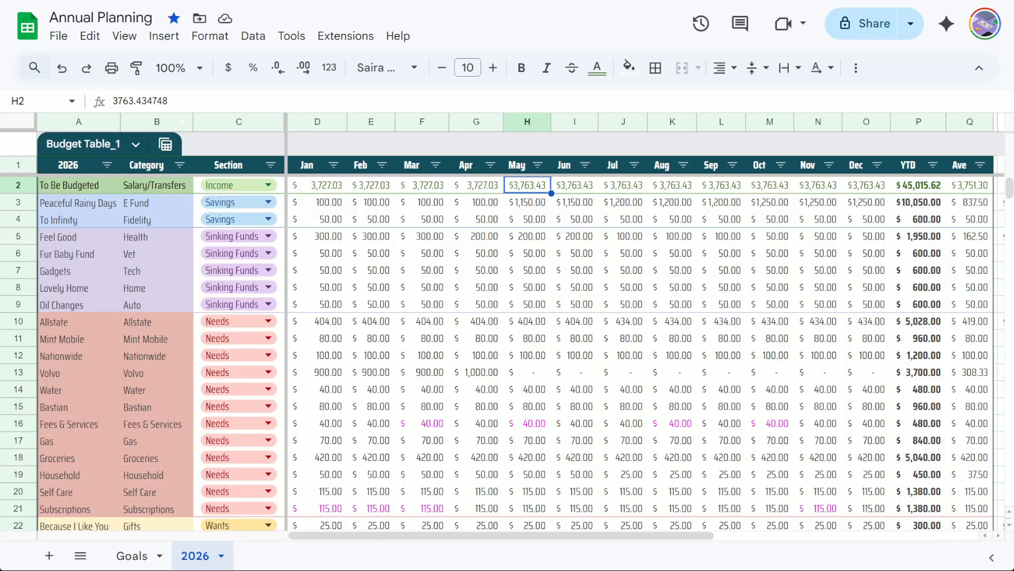
left_click(131, 557)
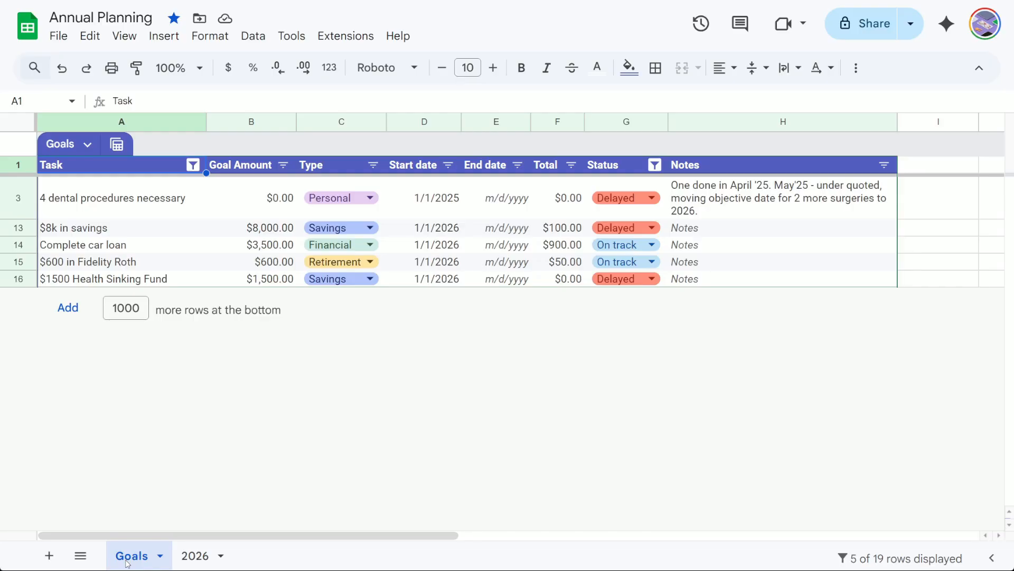
left_click(191, 555)
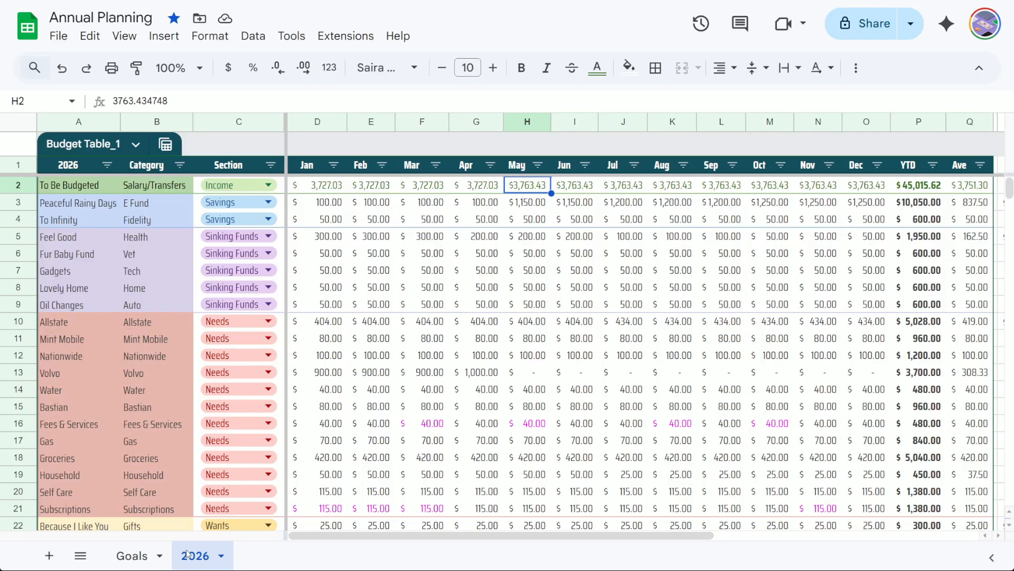
- Set May's To Be Budgeted income in the 2026 budget table to 3727.03
key("Left")
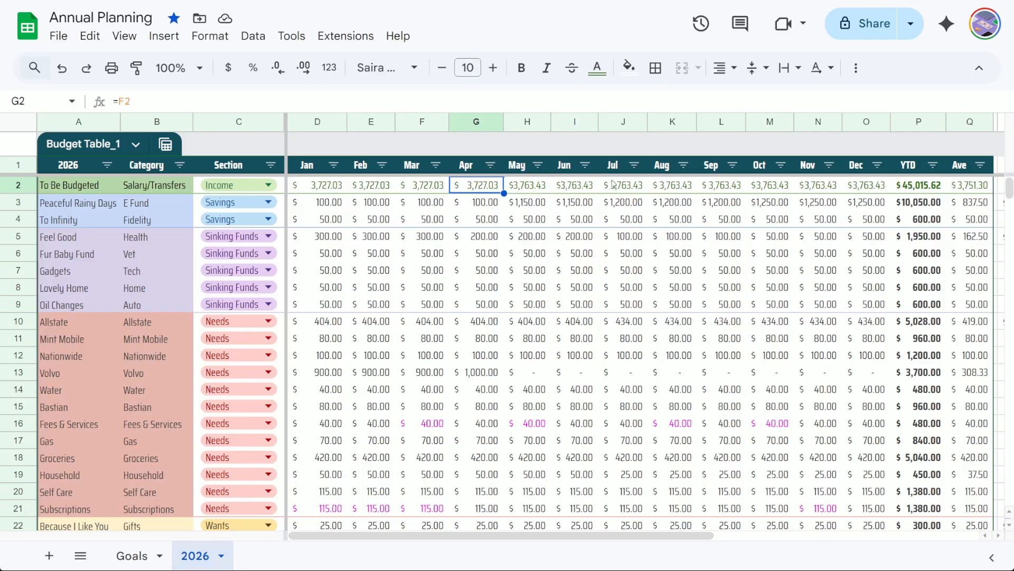
left_click(676, 179)
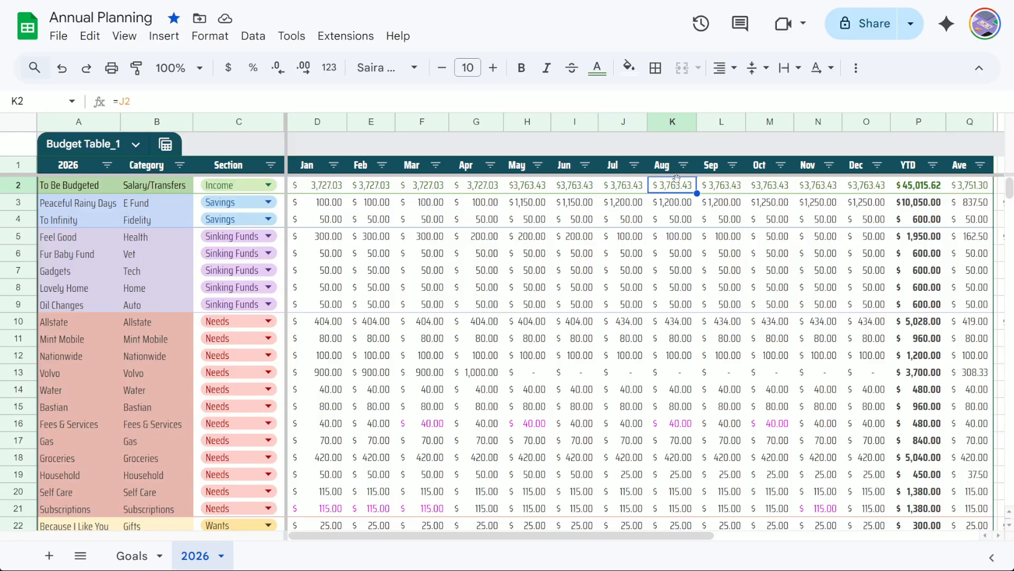
key("Left")
key("Left")
key("Left")
key("Left")
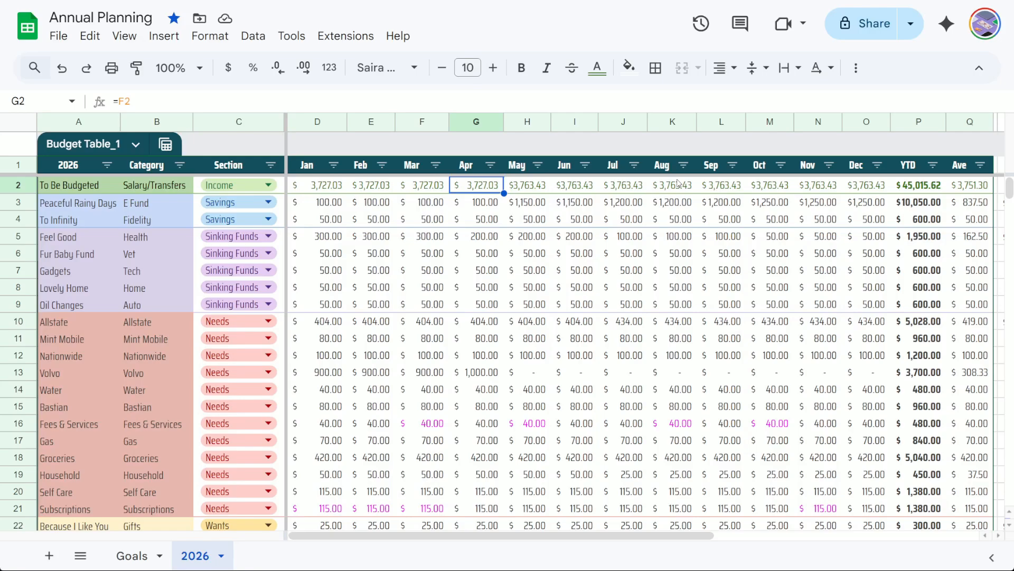
key("Right")
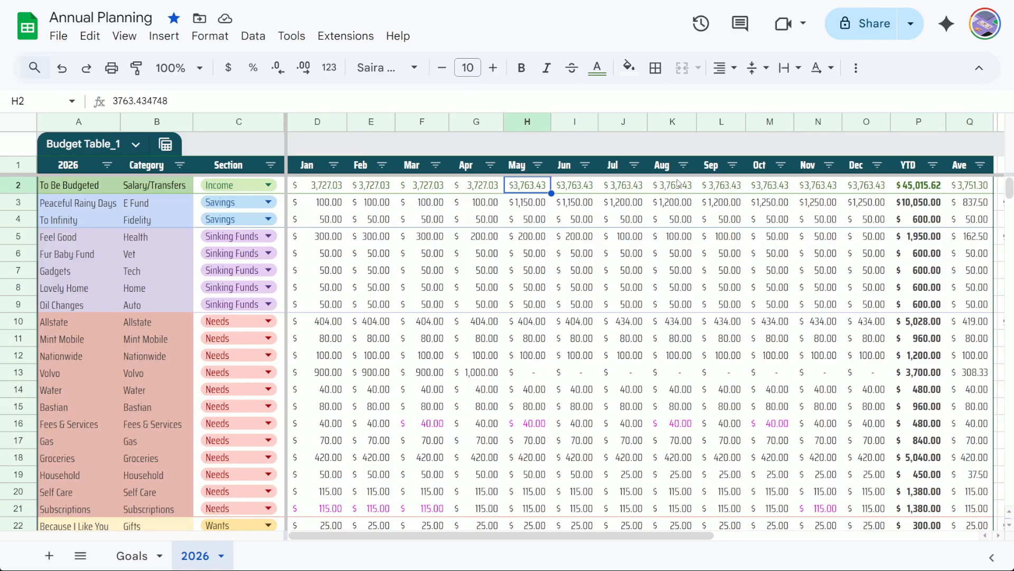
type("3727.03")
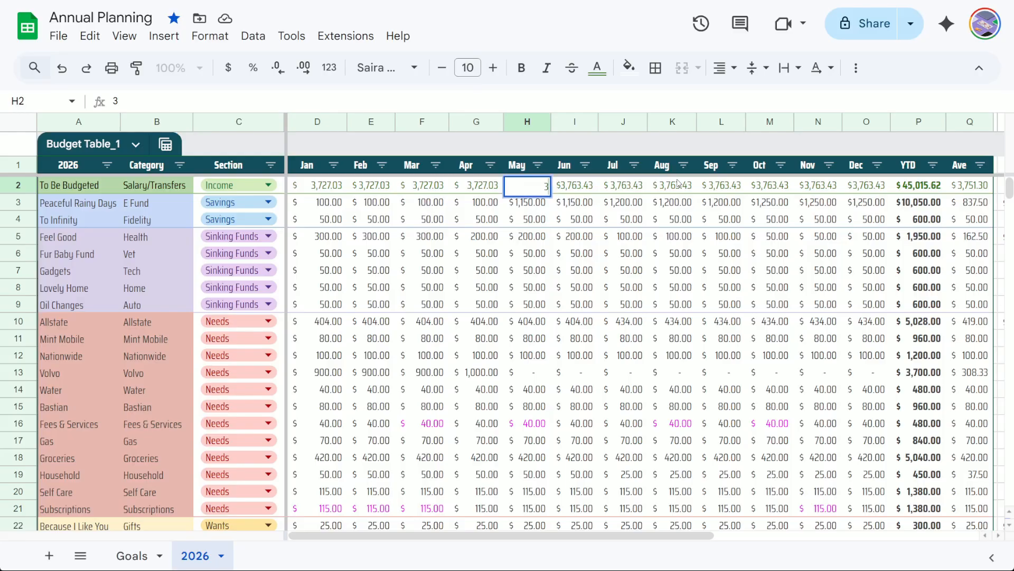
key("Return")
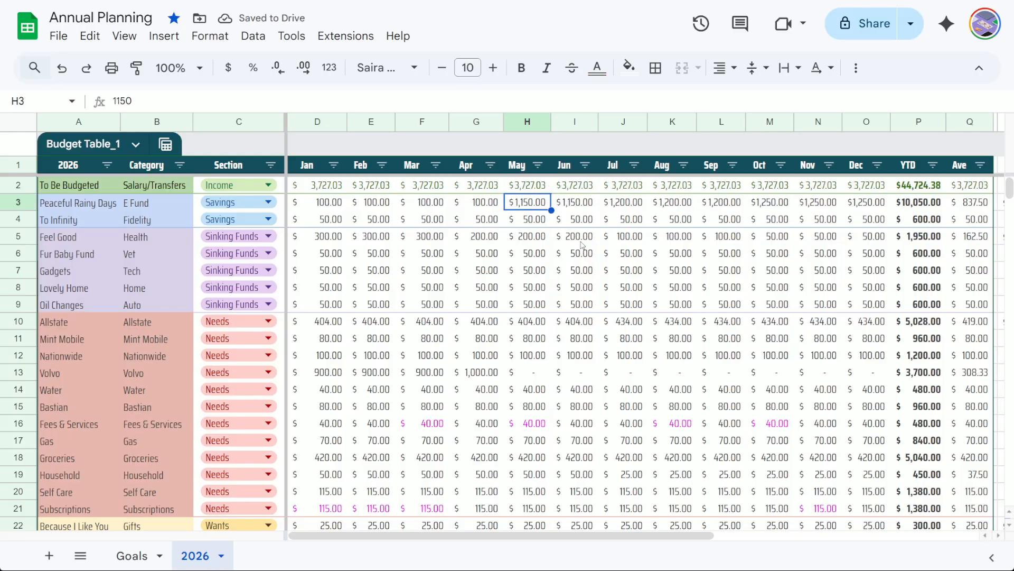
- Examine the Remaining row and the planned-versus-assigned section summary beneath the 2026 budget table
scroll(581, 286, "down", 5)
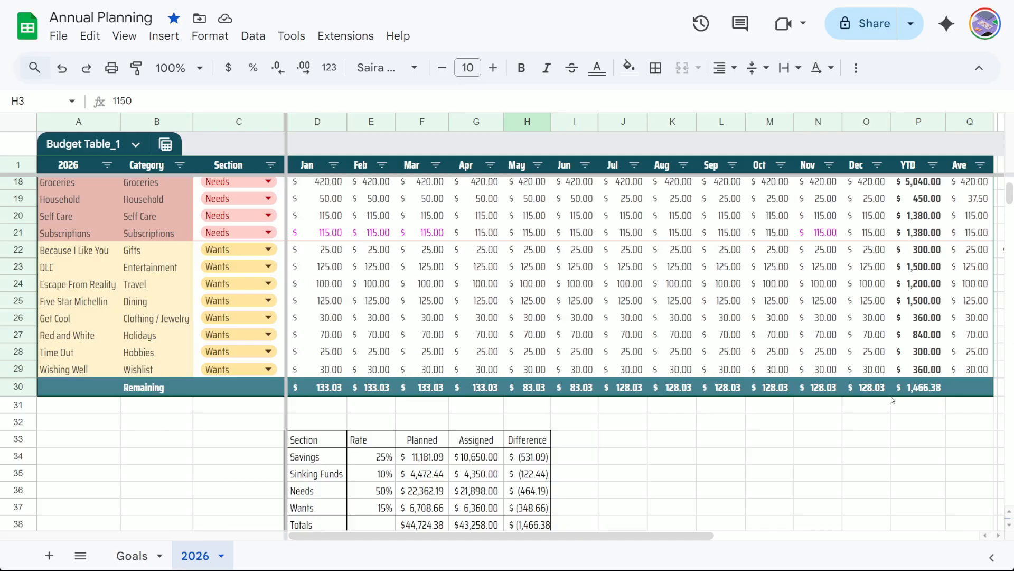
scroll(892, 400, "down", 1)
scroll(880, 389, "down", 3)
scroll(878, 387, "up", 2)
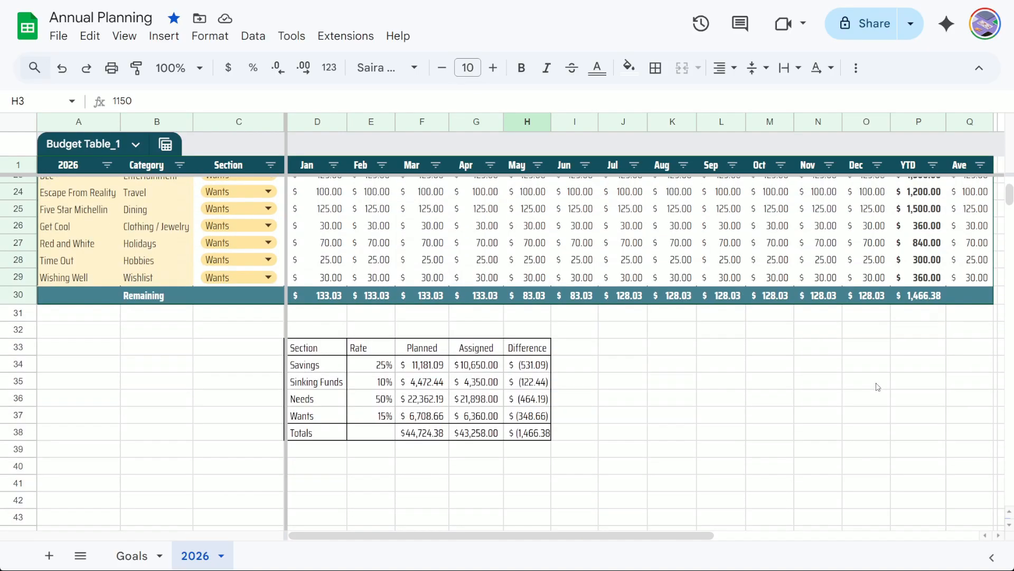
scroll(878, 387, "up", 7)
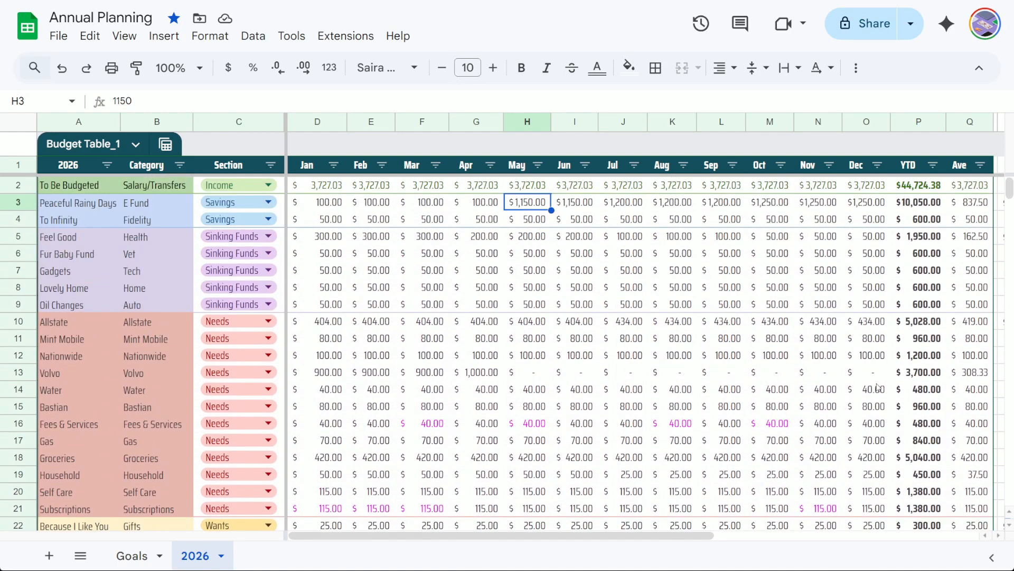
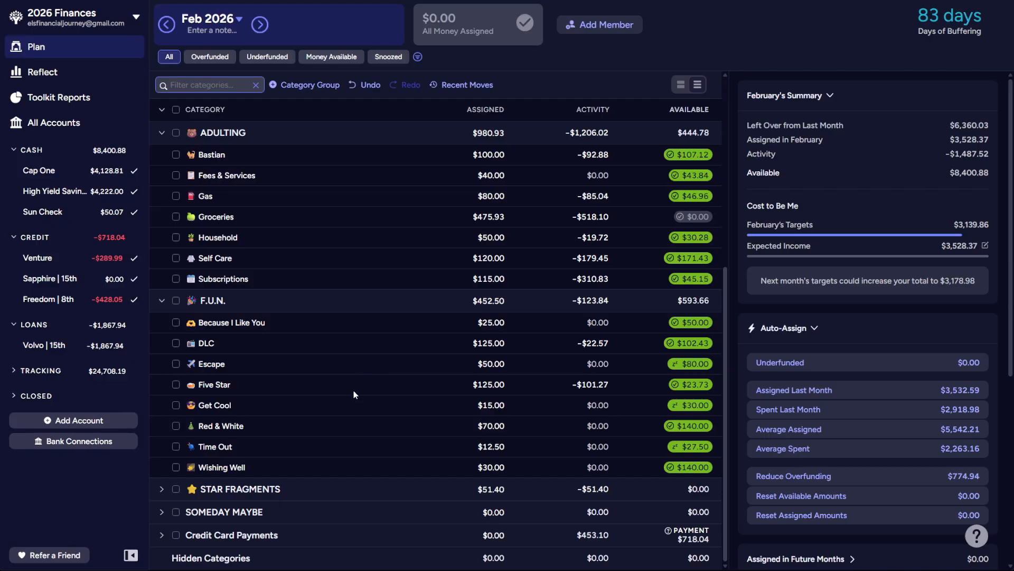
- Switch back to the YNAB plan and inspect the categories inside the STAR FRAGMENTS group, leaving the group collapsed
left_click(162, 489)
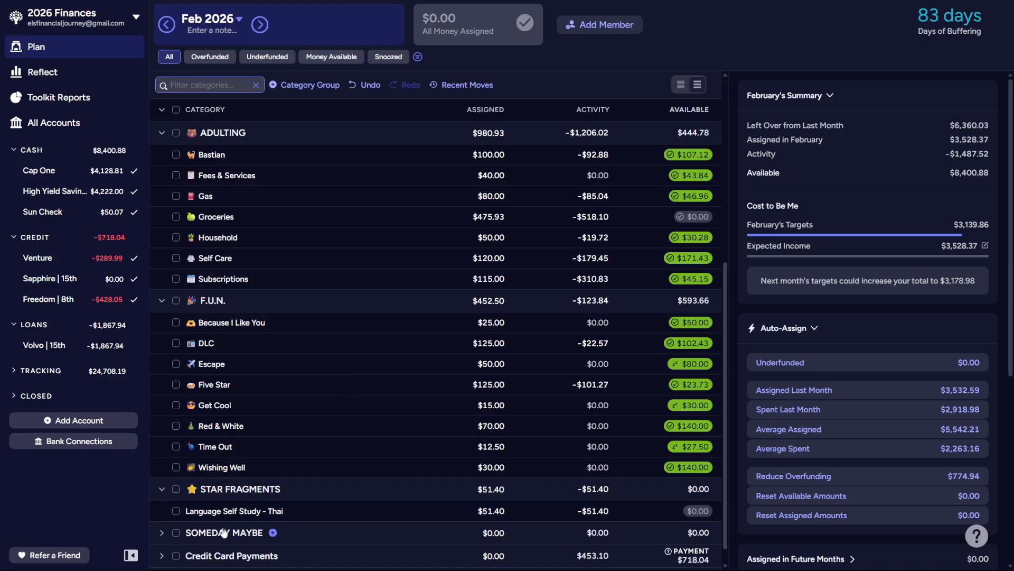
left_click(161, 490)
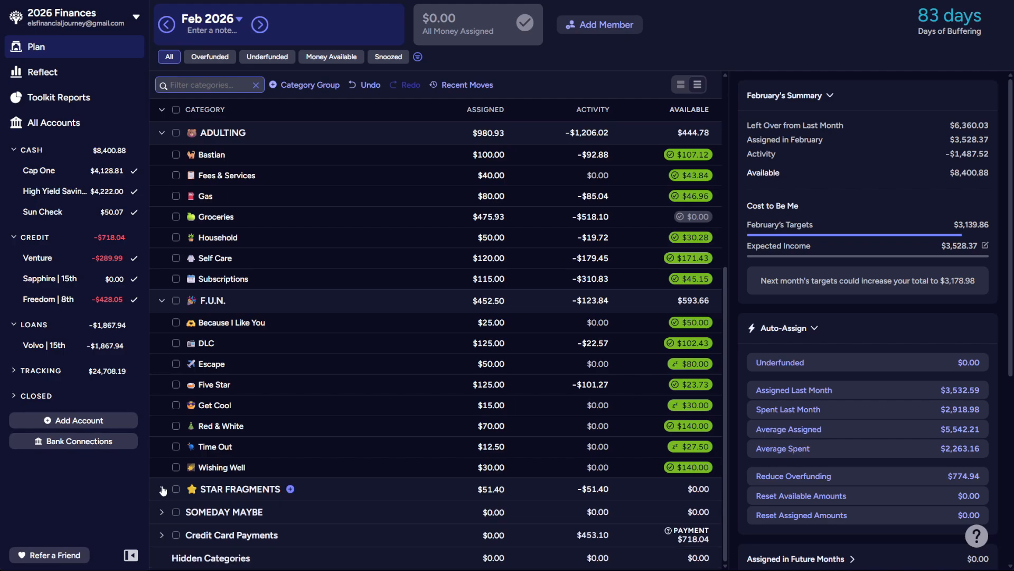